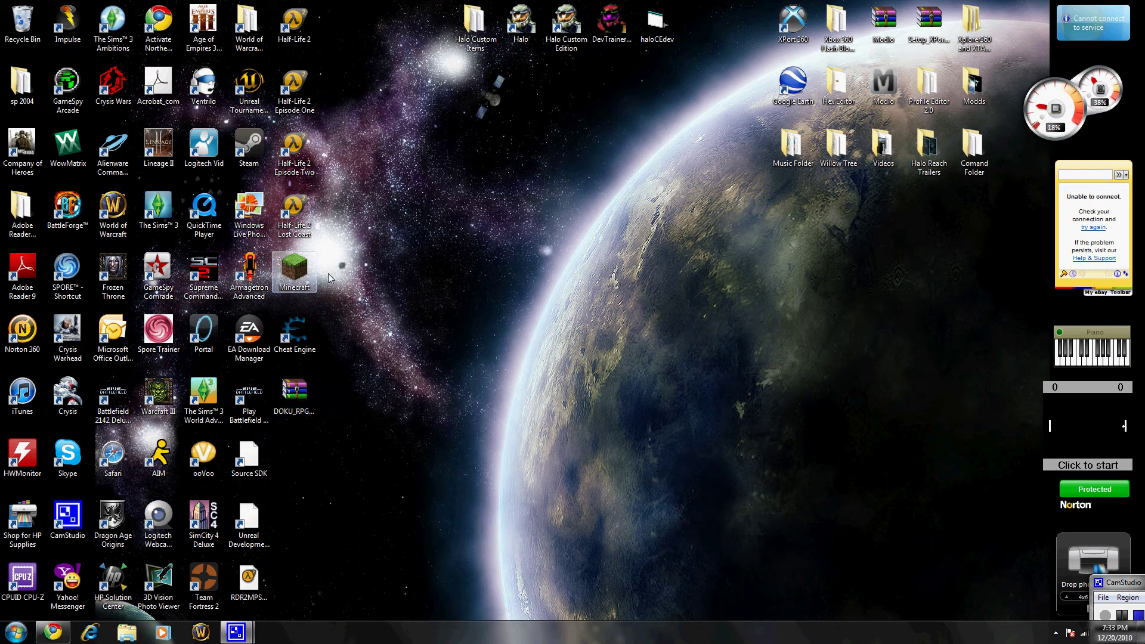
Launch Minecraft, log in, and go to the Mods and Texture Packs screen
double_click(298, 271)
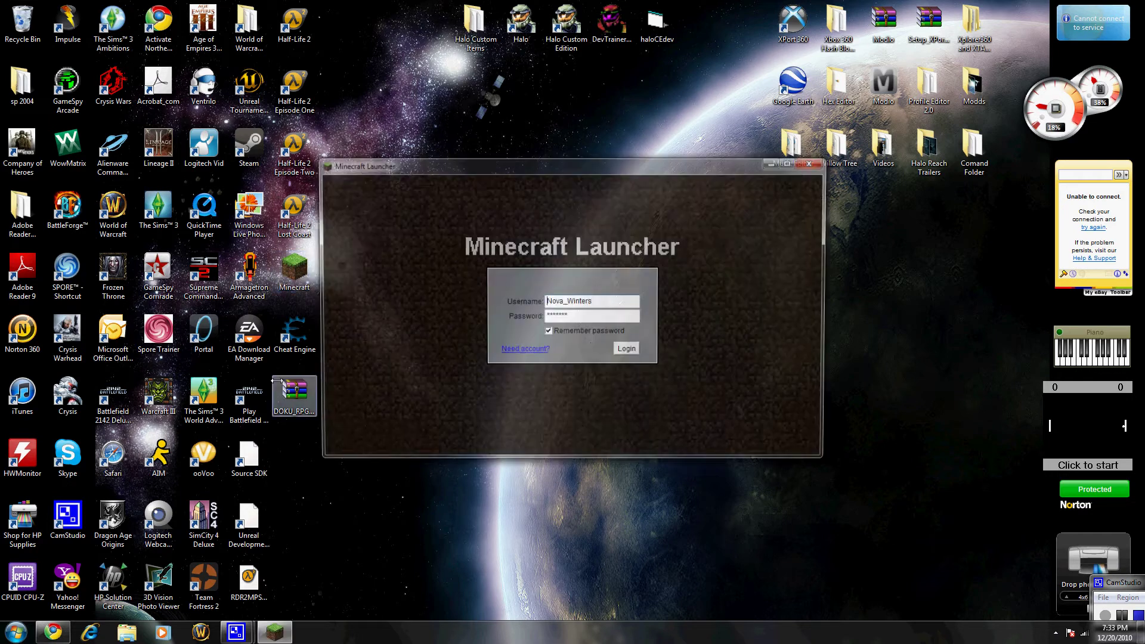
left_click(627, 350)
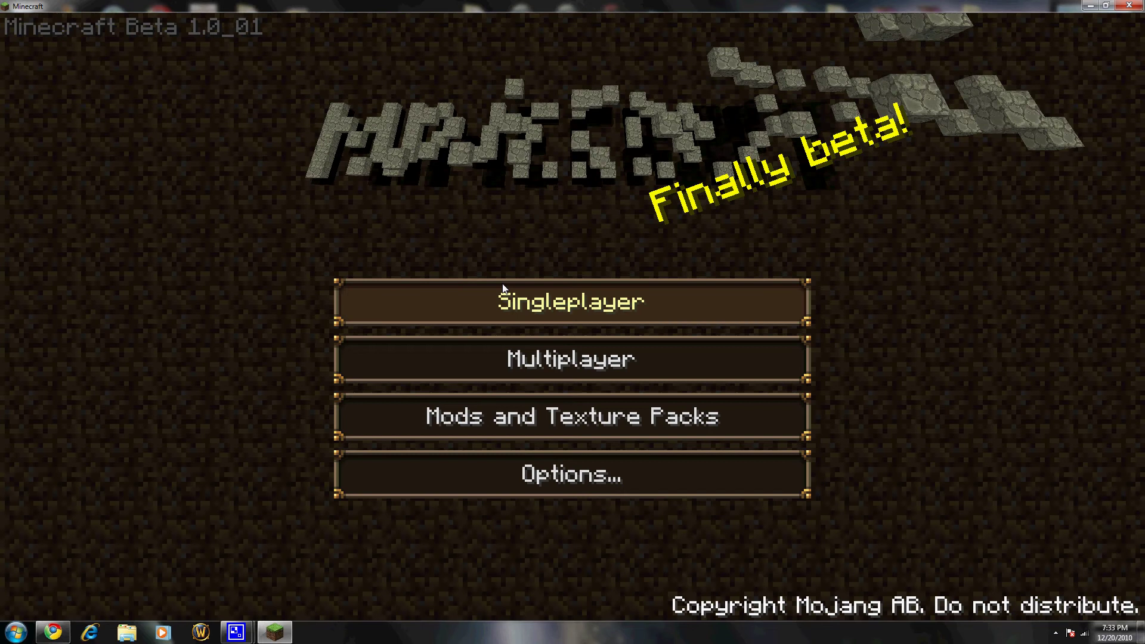
left_click(446, 435)
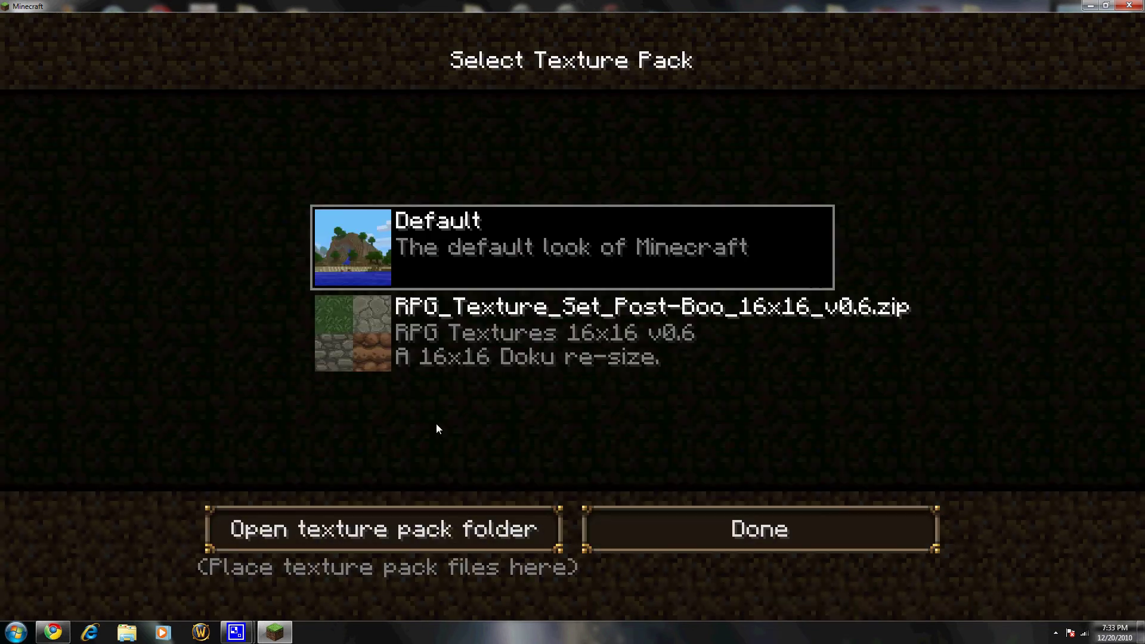
Make the RPG Textures 16x16 v0.6 pack the active selection instead of Default
left_click(316, 302)
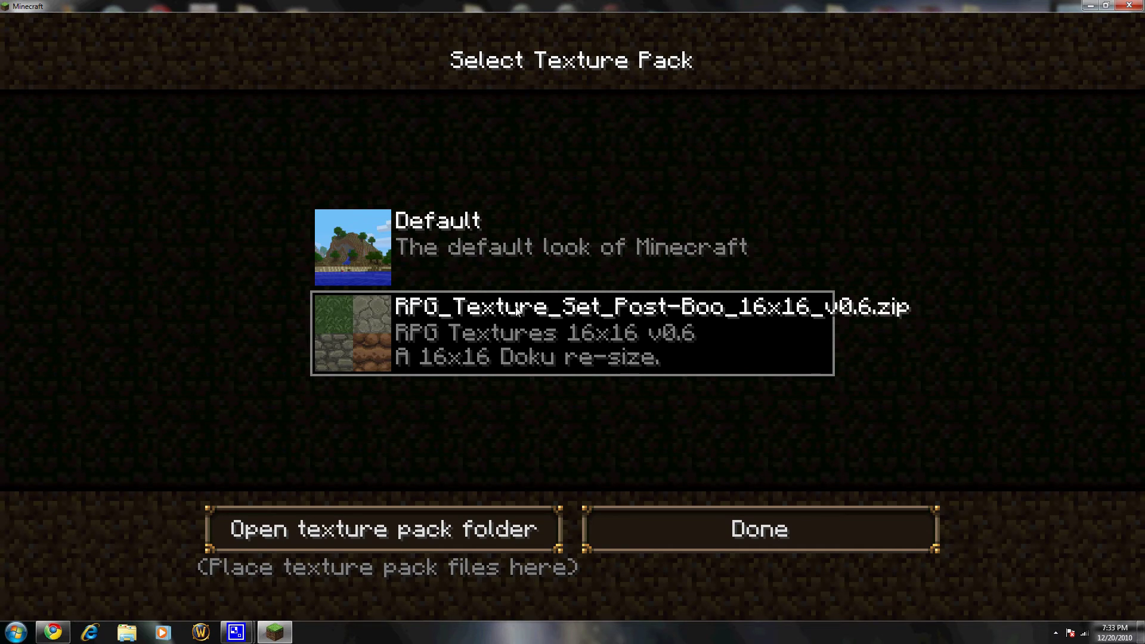
left_click(478, 244)
left_click(471, 334)
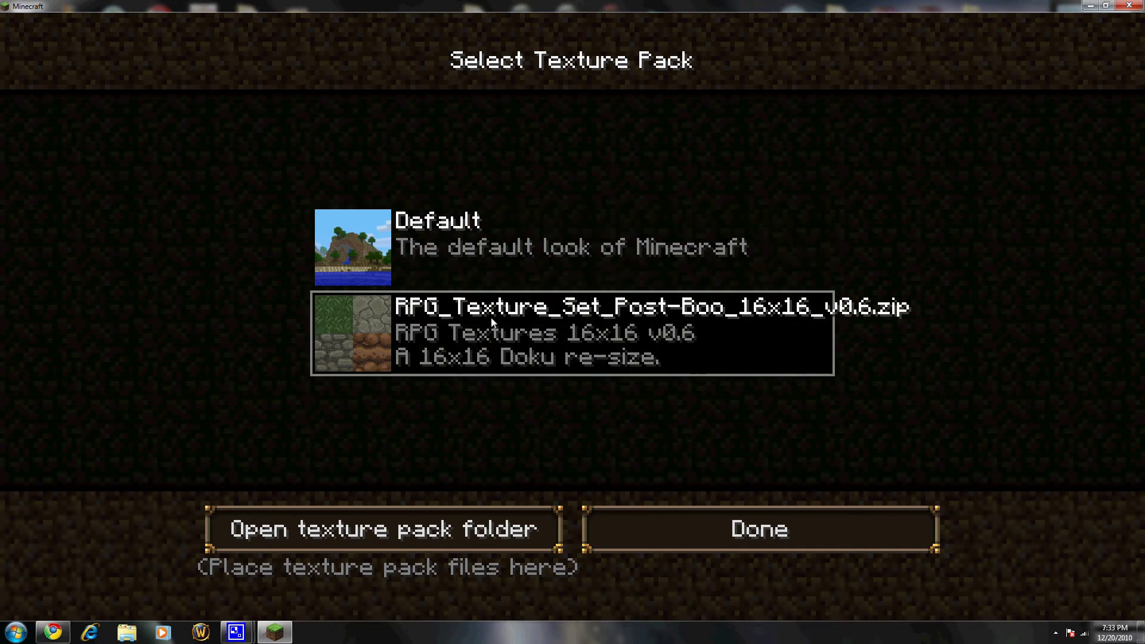
Inspect the RPG_Texture_Set and DOKU_RPG_V1.2 archives in texturepacks, then close the folder and Minecraft
left_click(431, 525)
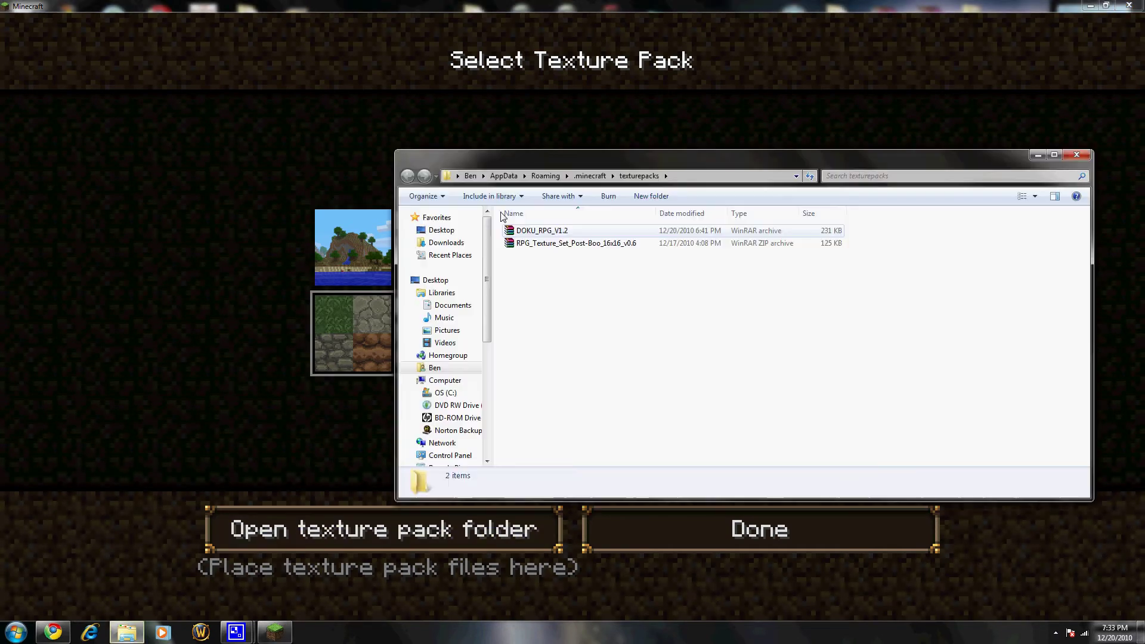
left_click(543, 244)
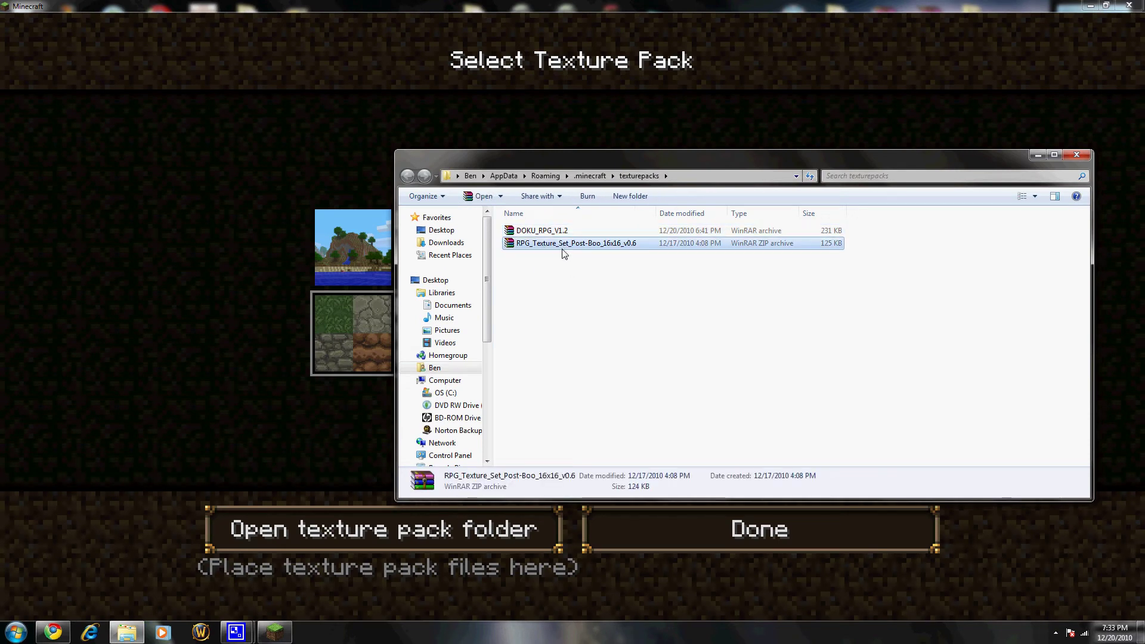
left_click(564, 232)
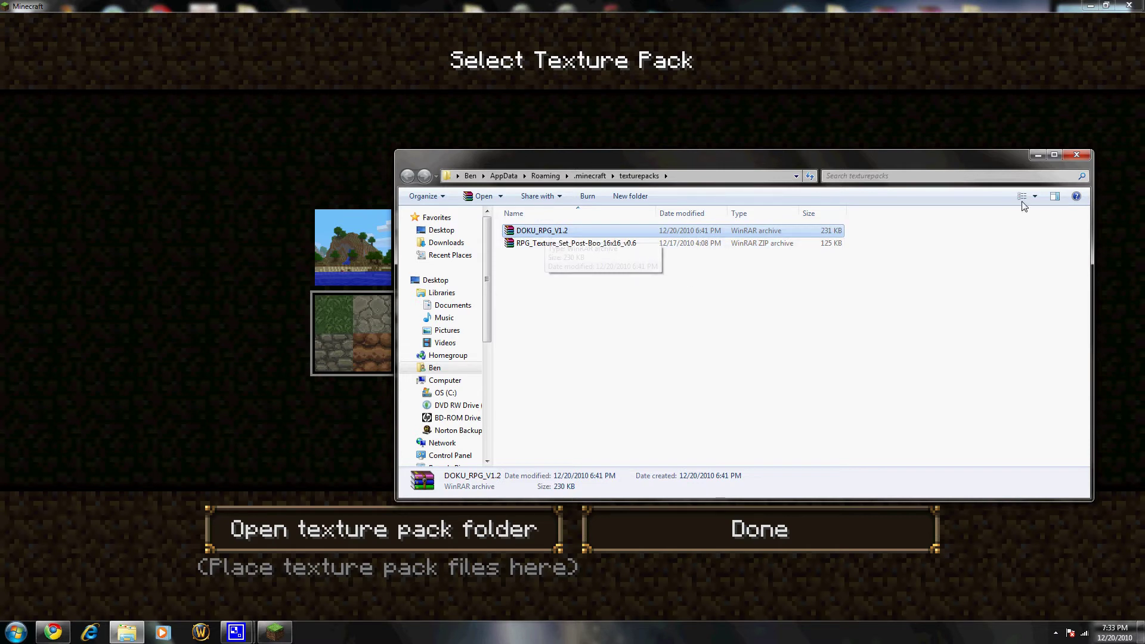
left_click(1076, 155)
left_click(1128, 5)
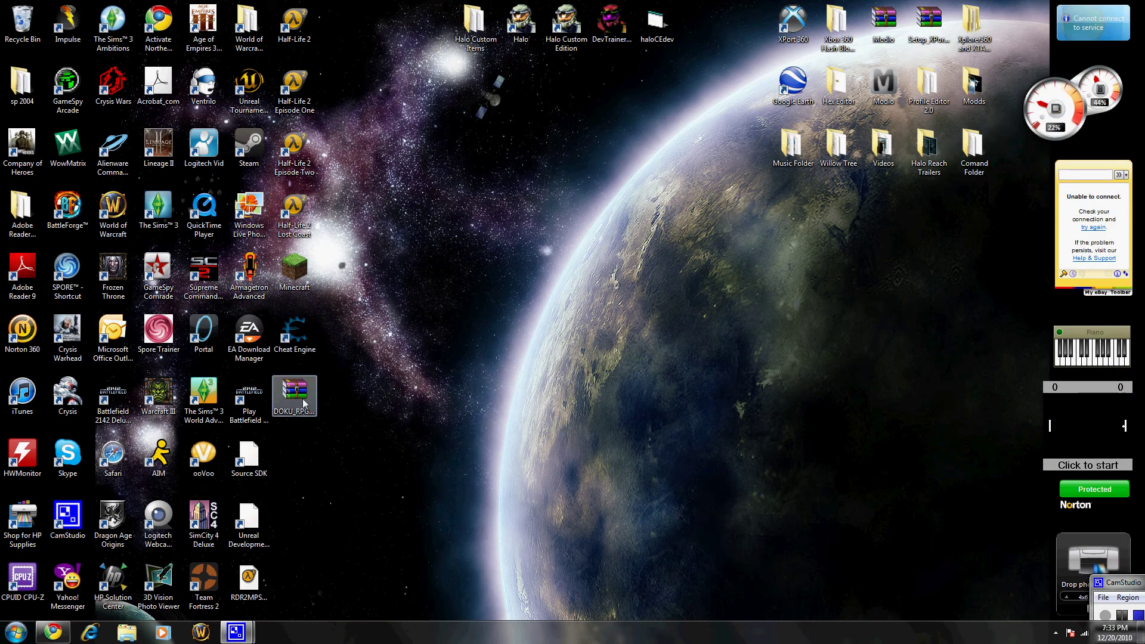
Google 'dokus' in Chrome and open the dokus' RPG texture pack V1.2 forum thread
left_click(54, 631)
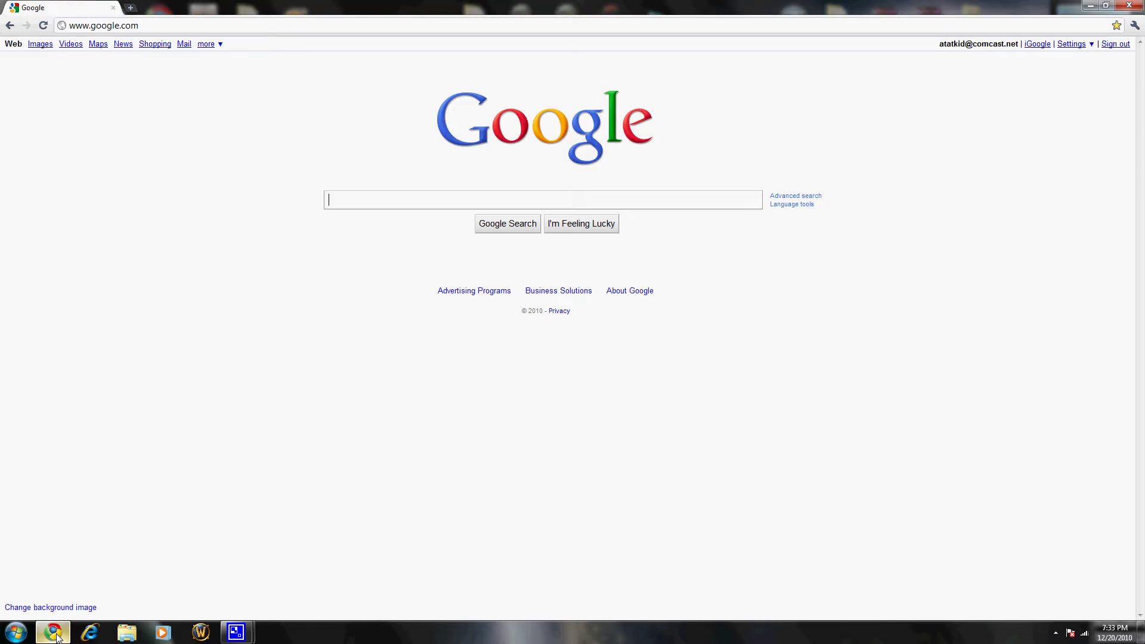
left_click(70, 632)
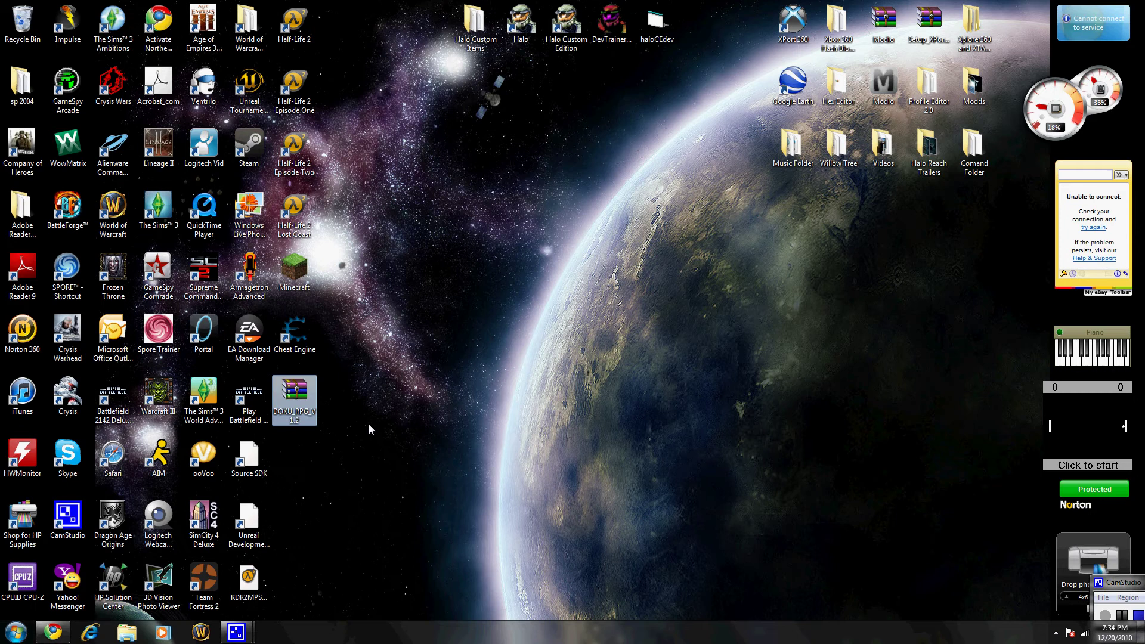
mouse_move(379, 400)
left_mouse_down()
mouse_move(330, 428)
mouse_move(308, 410)
left_mouse_up()
left_click(53, 632)
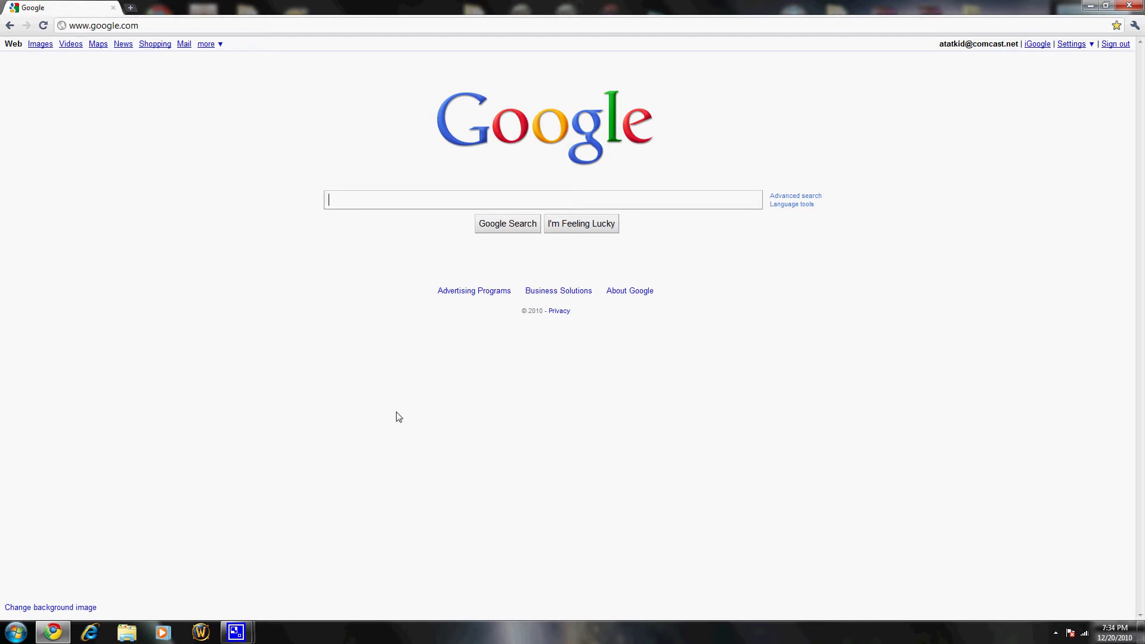
type("dok")
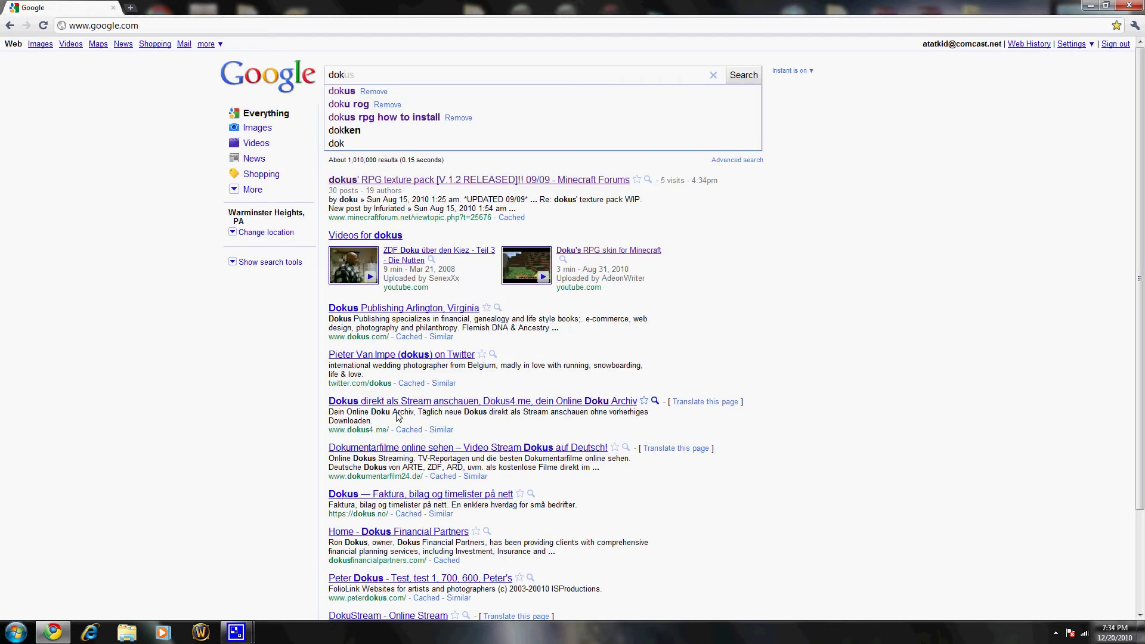
type("us")
key("Return")
left_click(469, 144)
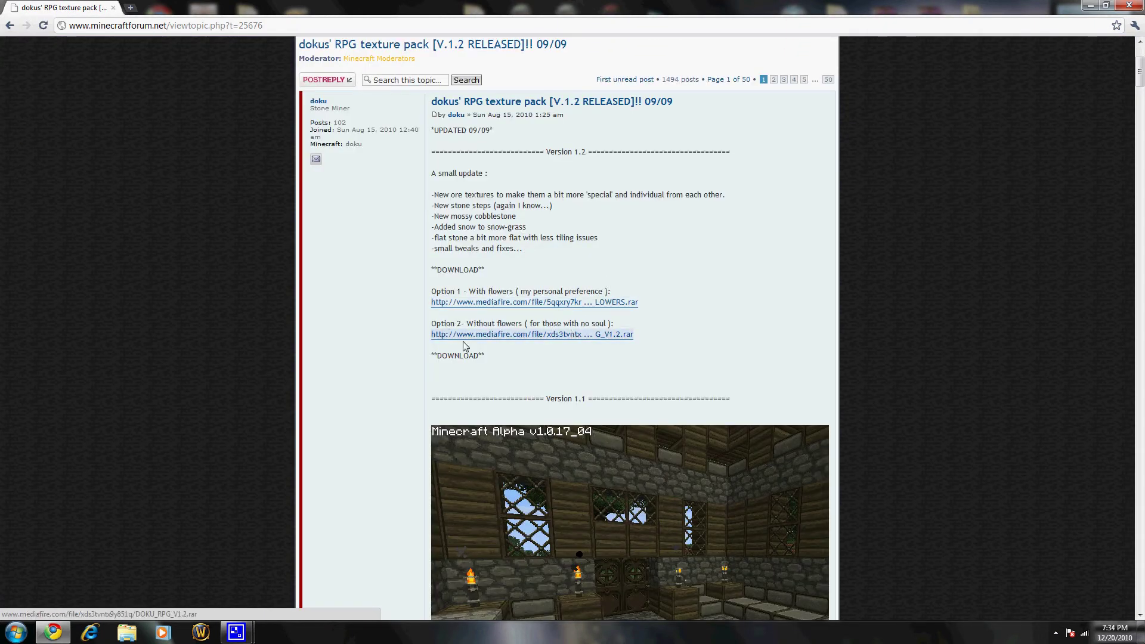
scroll(582, 350, "down", 3)
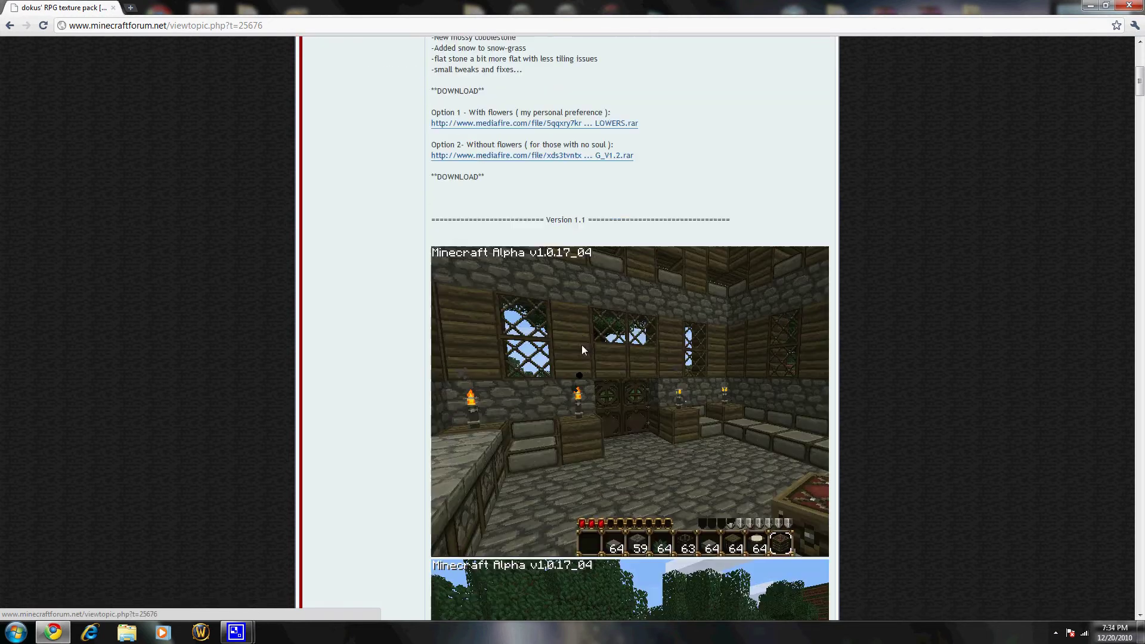
scroll(624, 423, "down", 4)
scroll(449, 310, "down", 6)
scroll(671, 338, "down", 6)
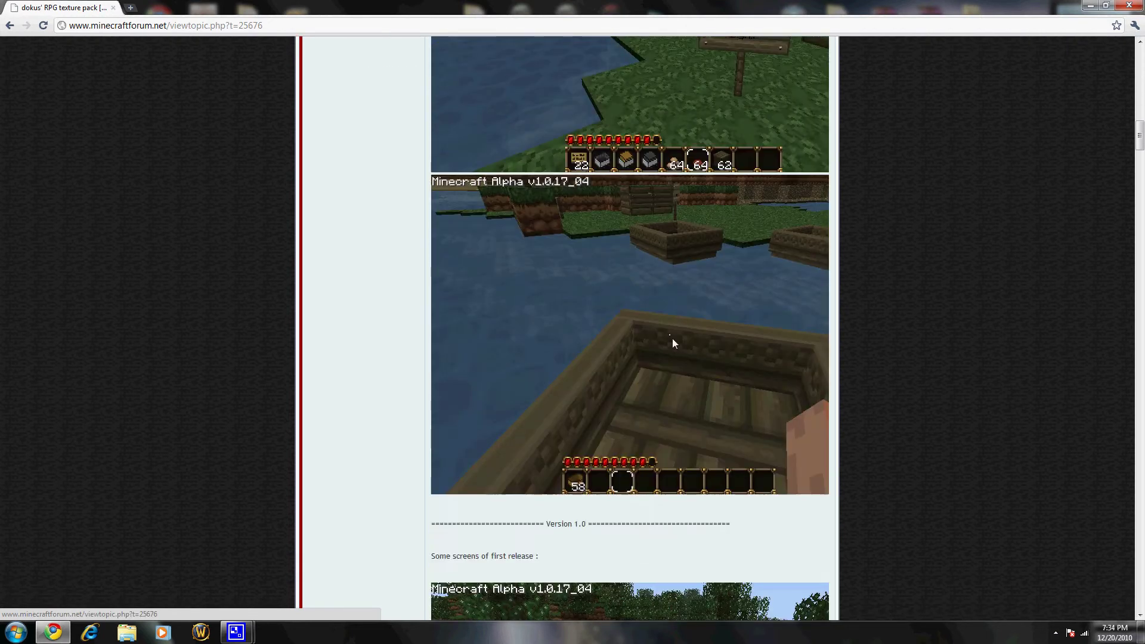
scroll(688, 345, "up", 2)
scroll(688, 344, "up", 2)
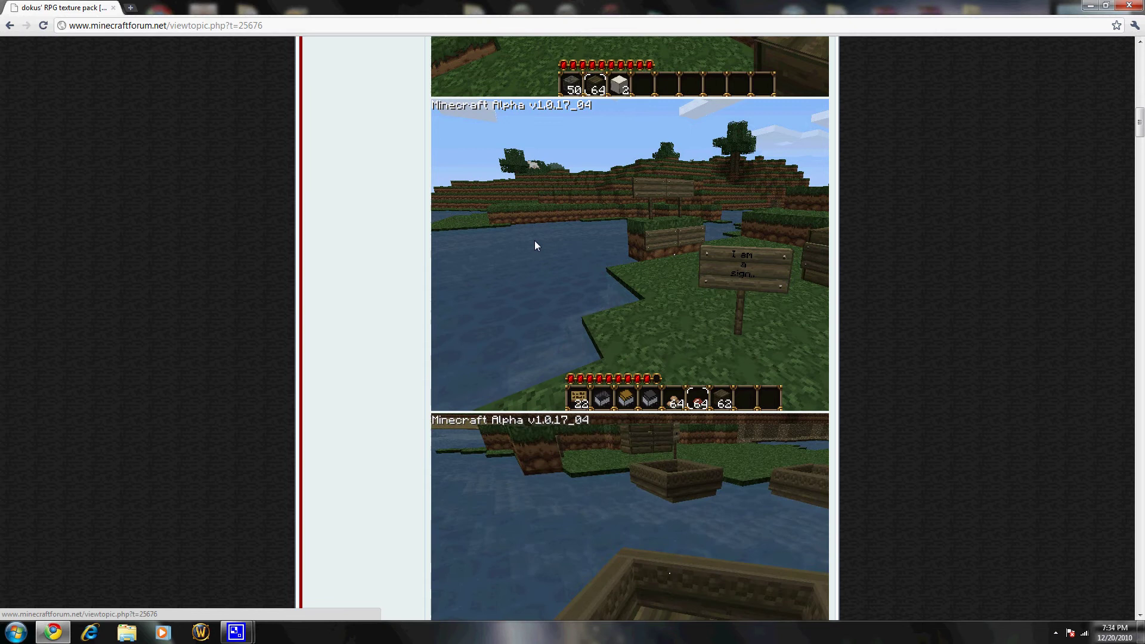
scroll(534, 241, "down", 1)
scroll(534, 241, "down", 5)
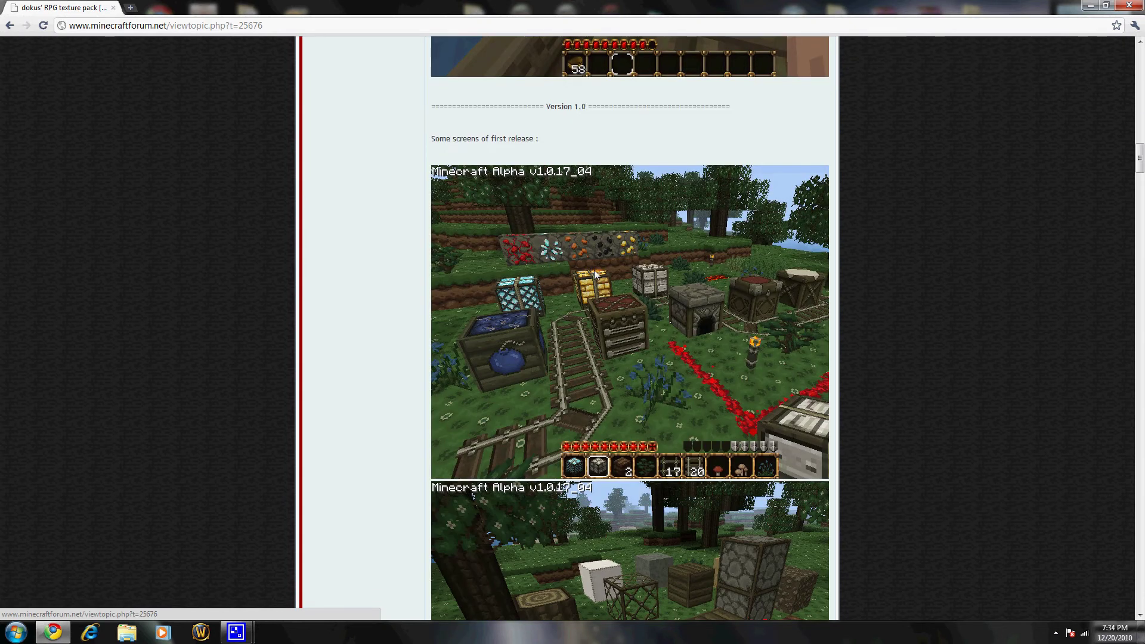
scroll(594, 270, "down", 2)
scroll(603, 364, "down", 5)
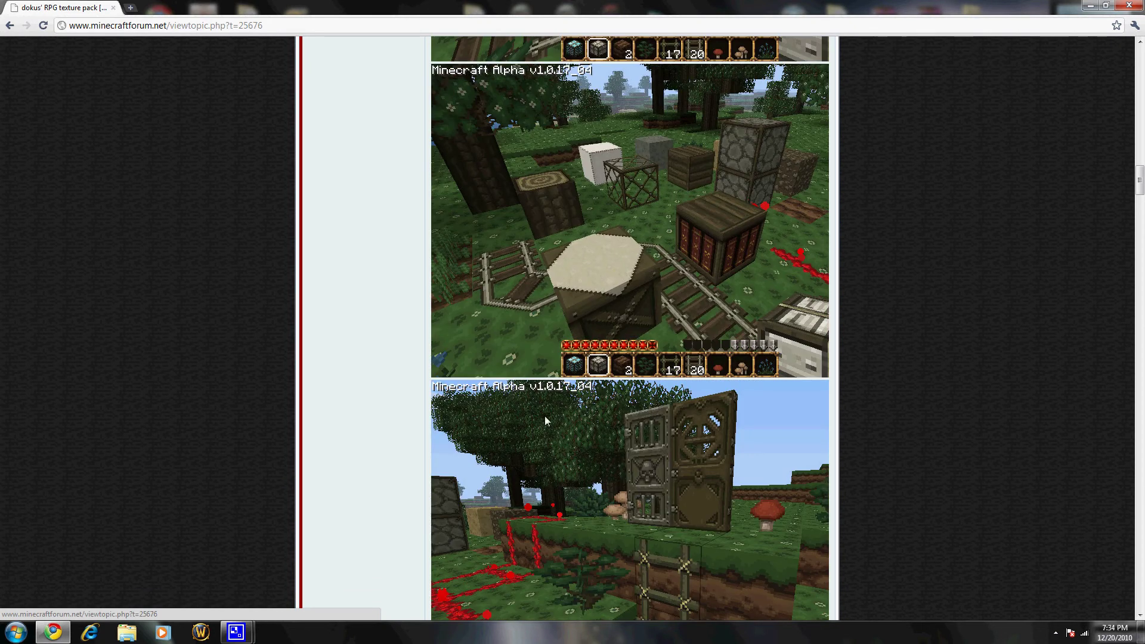
scroll(545, 421, "down", 3)
scroll(531, 334, "down", 4)
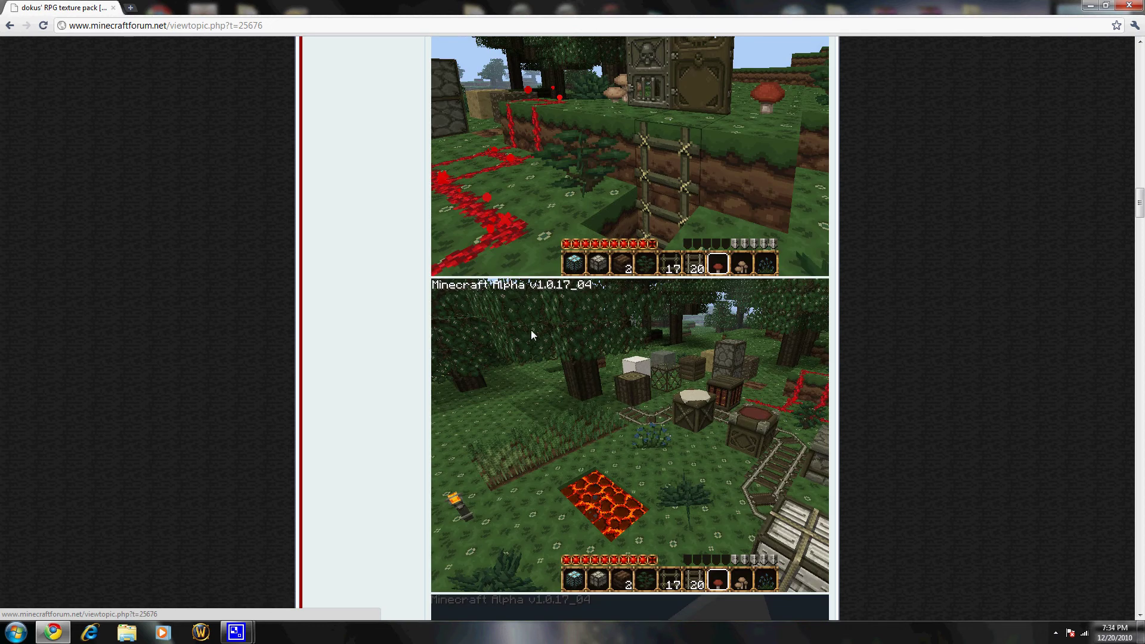
scroll(531, 324, "down", 4)
scroll(596, 340, "down", 6)
scroll(596, 370, "up", 5)
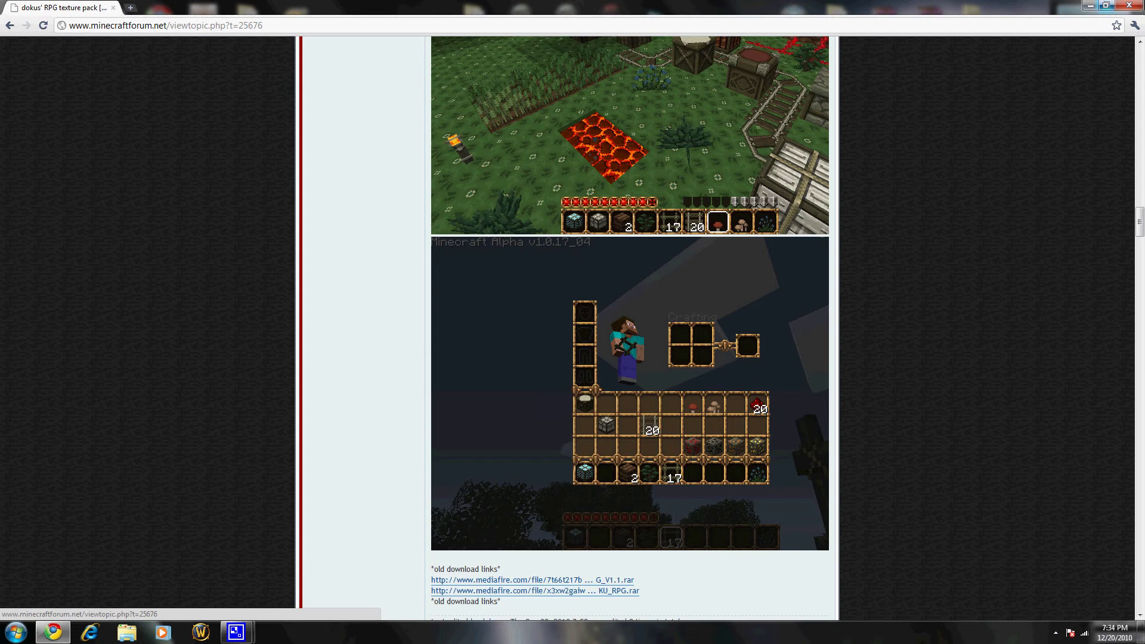
scroll(981, 268, "up", 5)
scroll(970, 324, "up", 5)
scroll(979, 356, "up", 3)
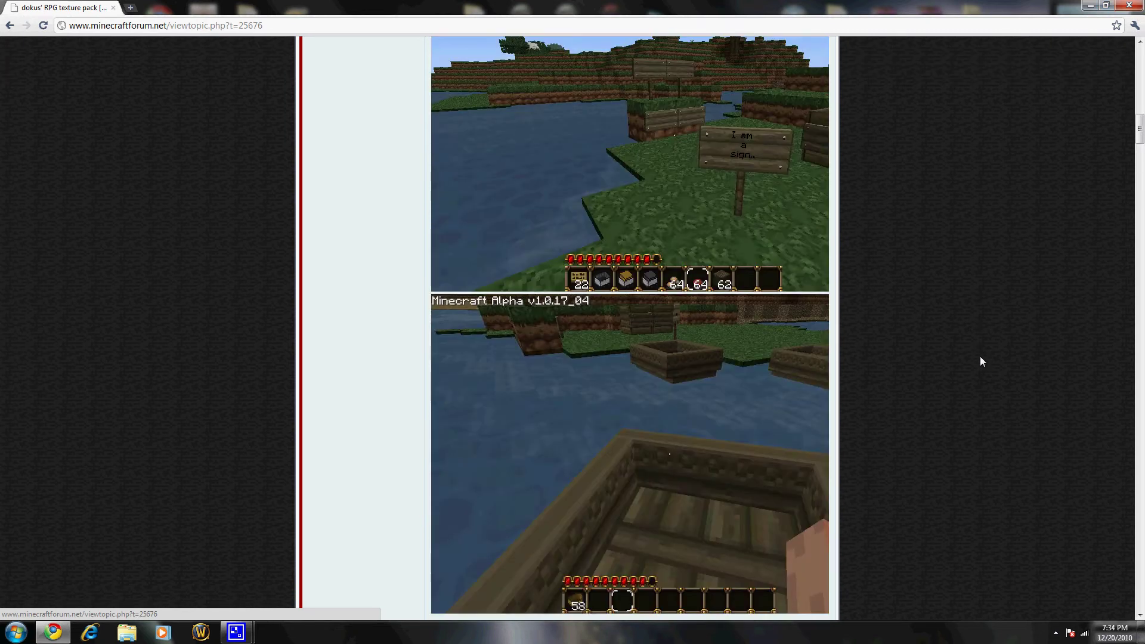
scroll(980, 362, "up", 5)
scroll(976, 455, "up", 5)
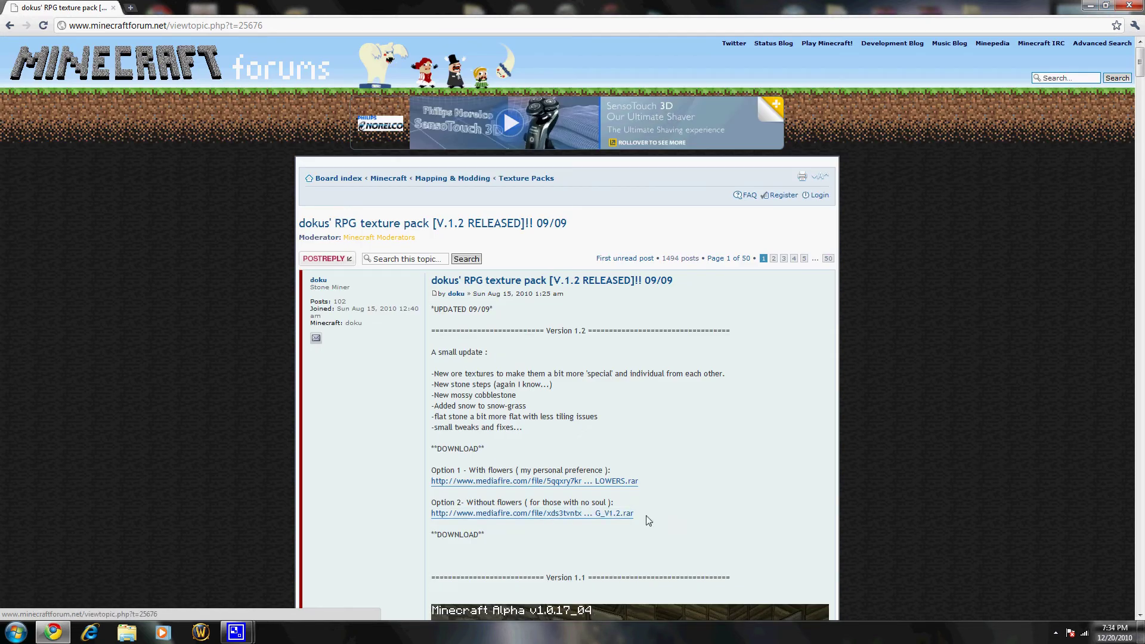
Download the without-flowers DOKU_RPG_V1.2 archive from the Option 2 mediafire link
left_click(585, 514)
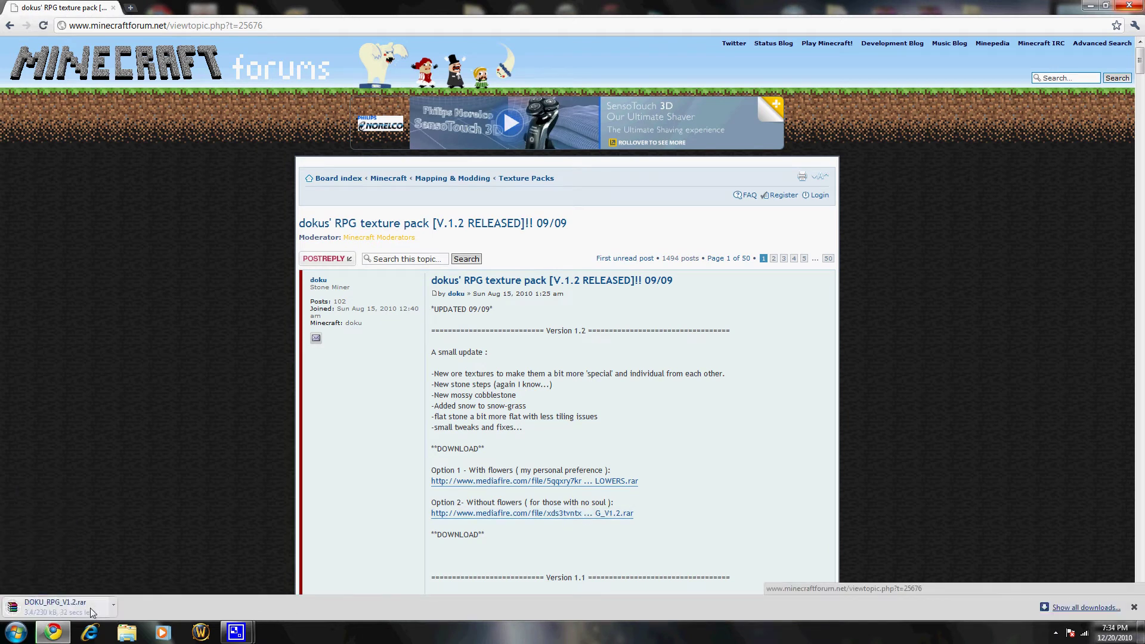
left_click(53, 632)
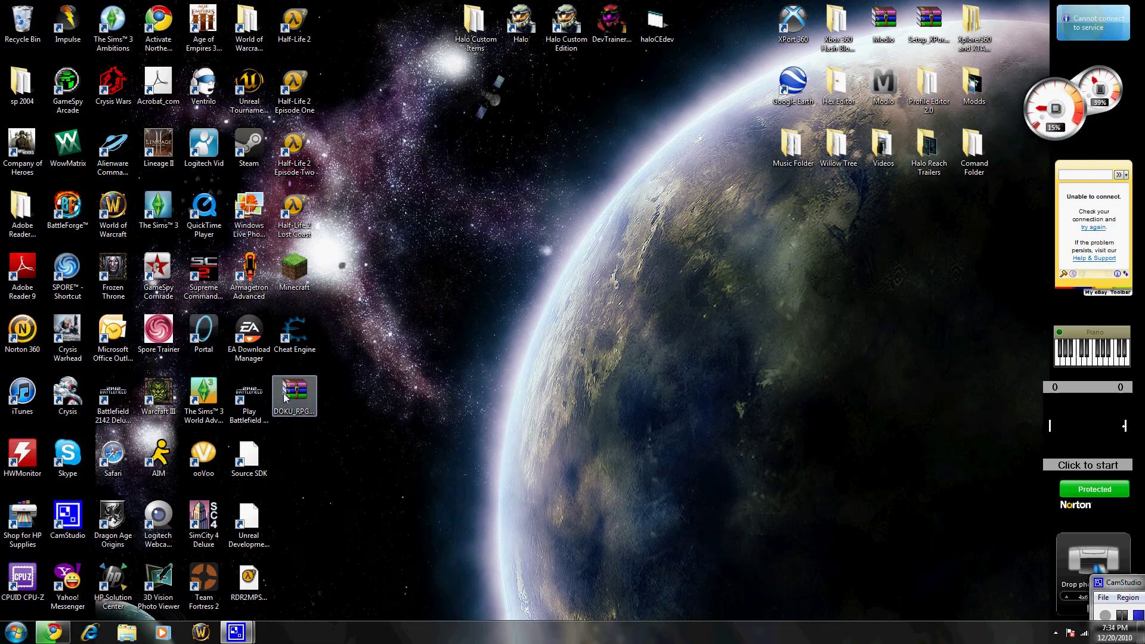
left_click(53, 632)
left_click(42, 608)
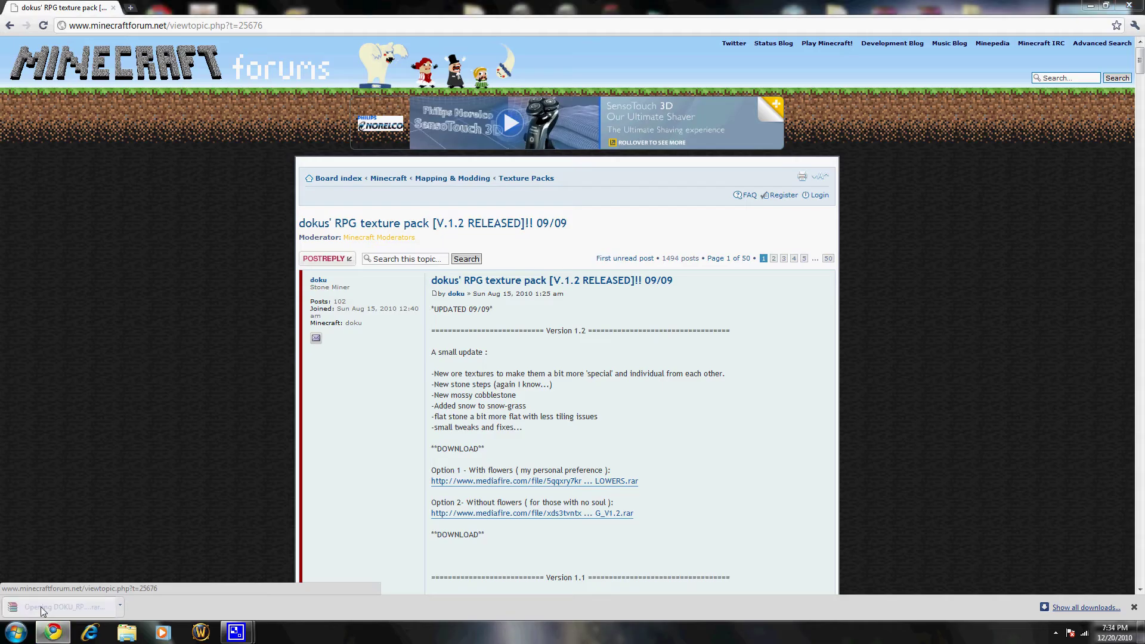
left_click(53, 632)
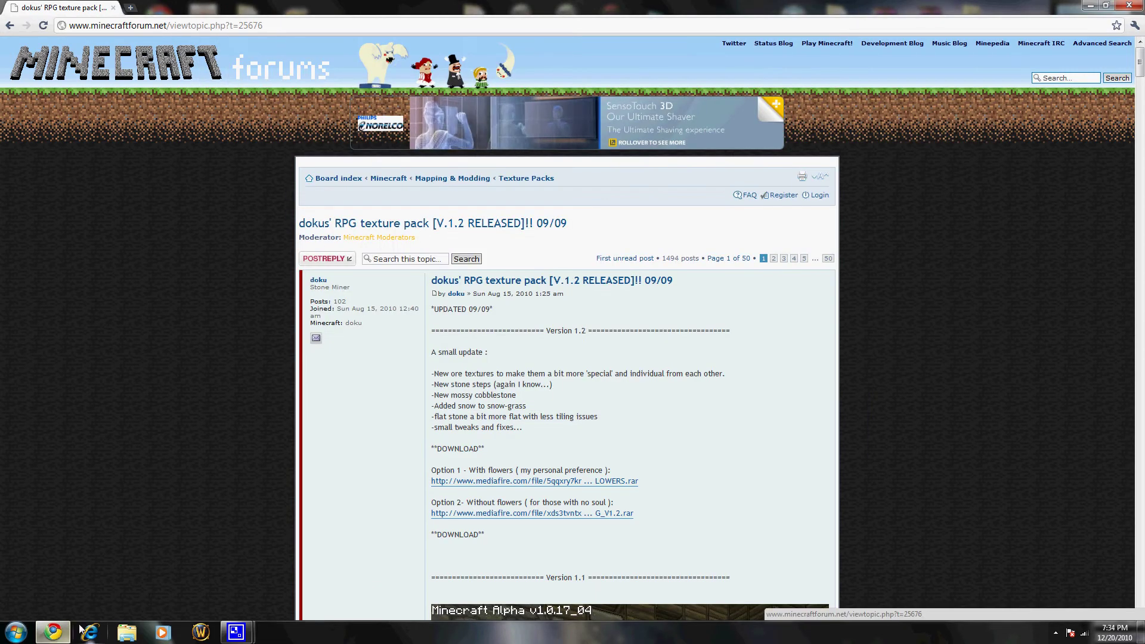
Download the without-flowers pack again as DOKU_RPG_V1.2 (1).rar and open its download options
left_click(513, 513)
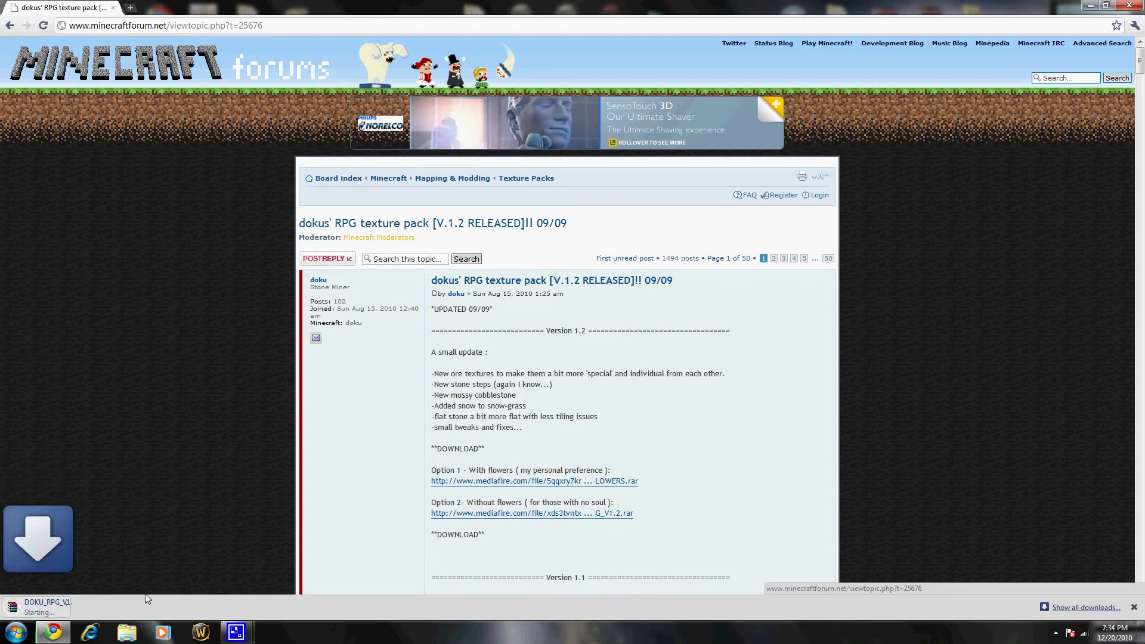
key("super+d")
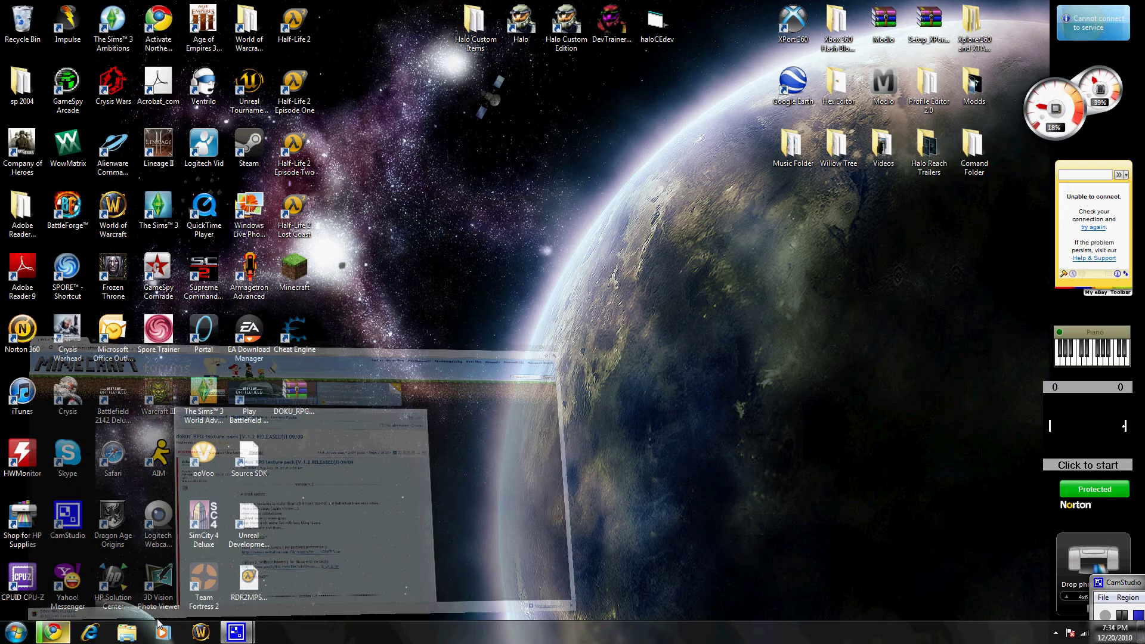
left_click(53, 631)
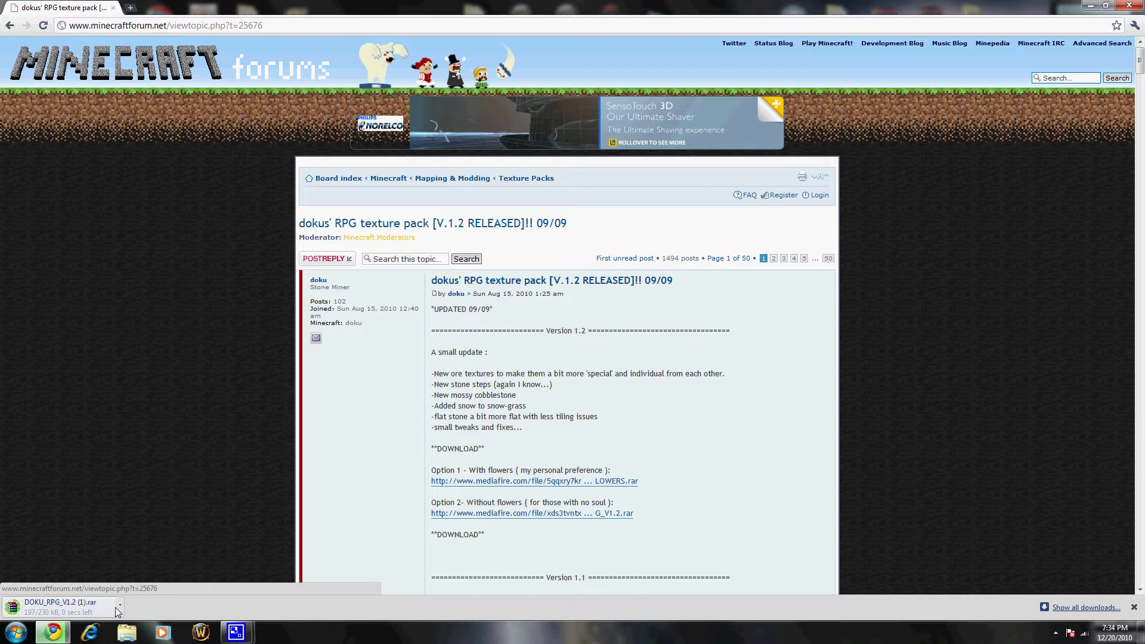
left_click(119, 605)
Locate DOKU_RPG_V1.2 (1) by scrolling through the Downloads folder
left_click(158, 592)
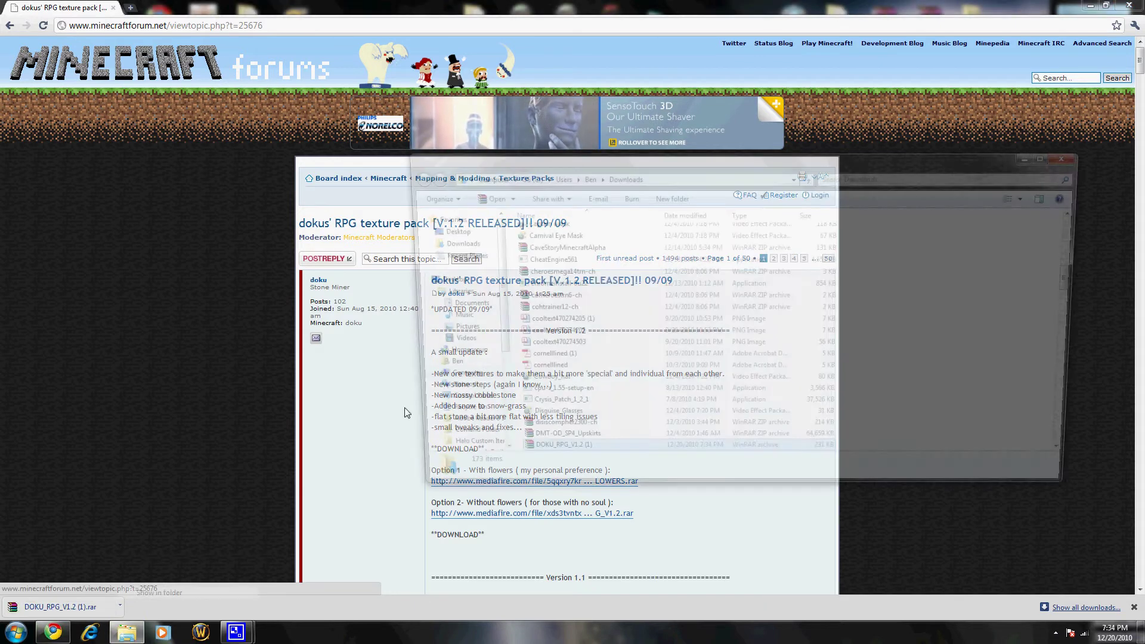
scroll(609, 296, "down", 3)
scroll(608, 297, "up", 3)
scroll(608, 296, "up", 3)
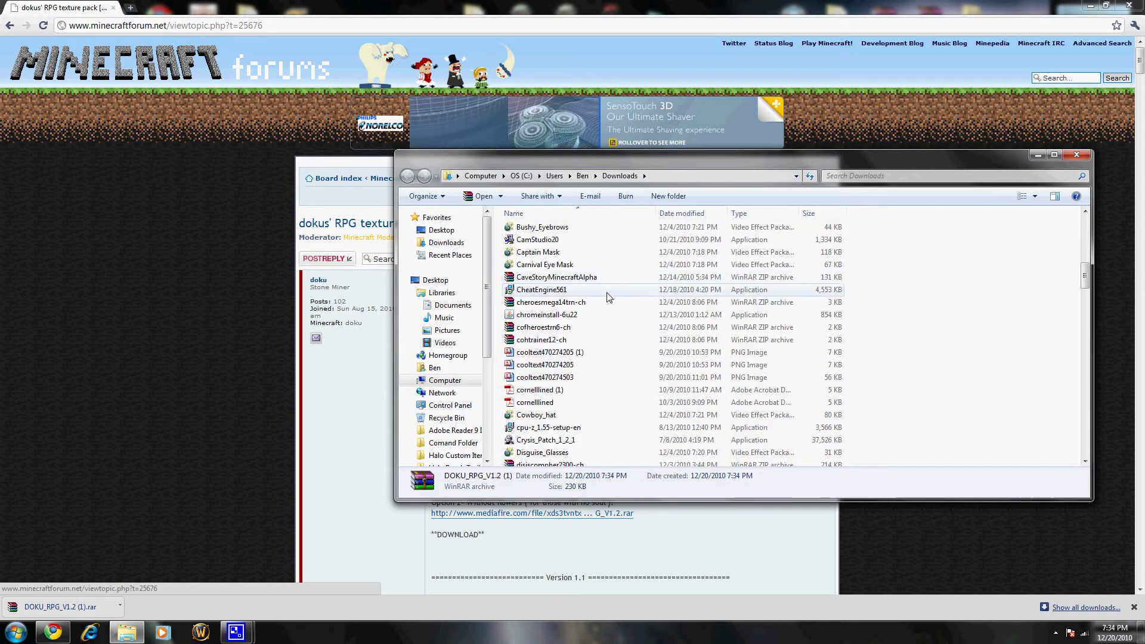
scroll(614, 322, "down", 3)
scroll(626, 346, "down", 3)
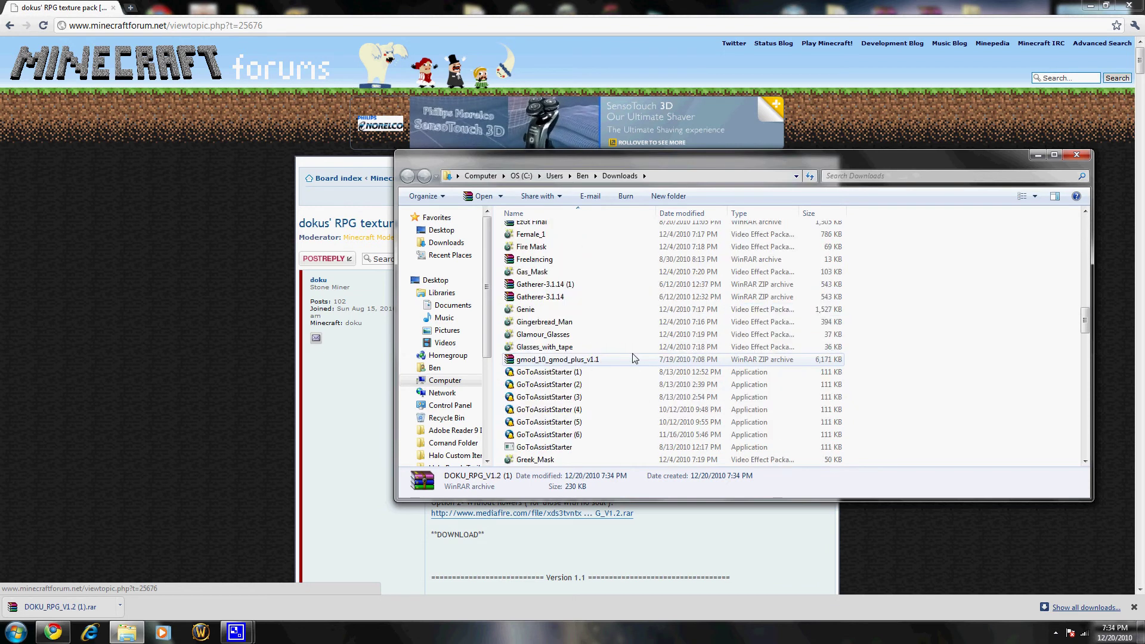
scroll(634, 358, "down", 3)
scroll(634, 358, "down", 3)
scroll(633, 357, "down", 3)
scroll(635, 361, "down", 3)
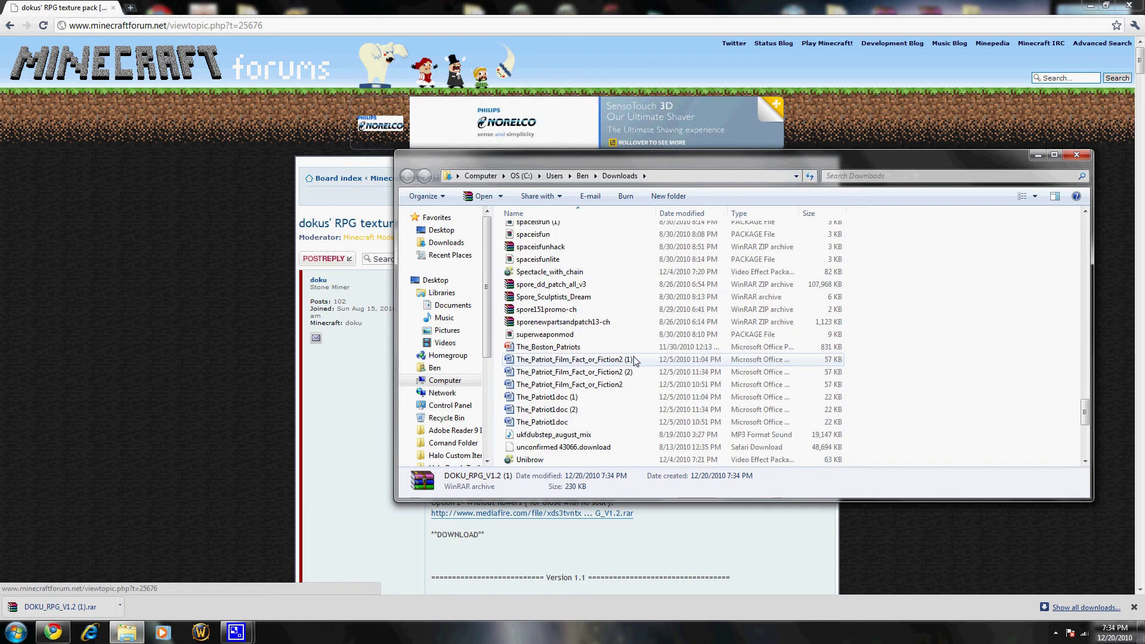
scroll(635, 361, "down", 8)
scroll(640, 362, "up", 5)
scroll(640, 362, "up", 5)
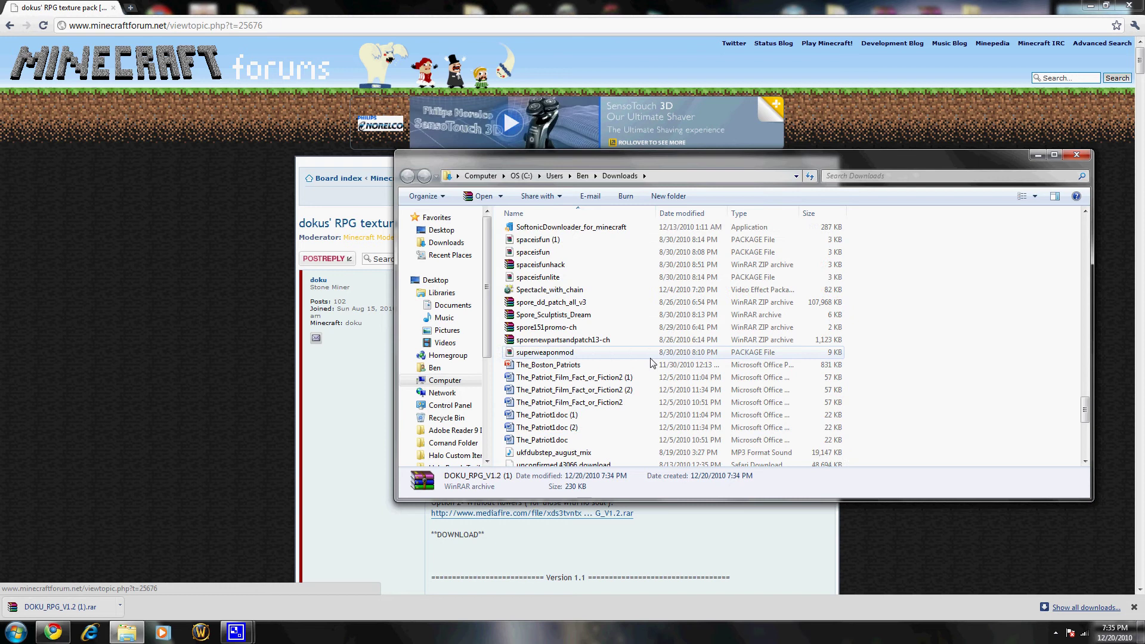
scroll(639, 362, "up", 5)
scroll(656, 364, "up", 3)
scroll(657, 364, "up", 5)
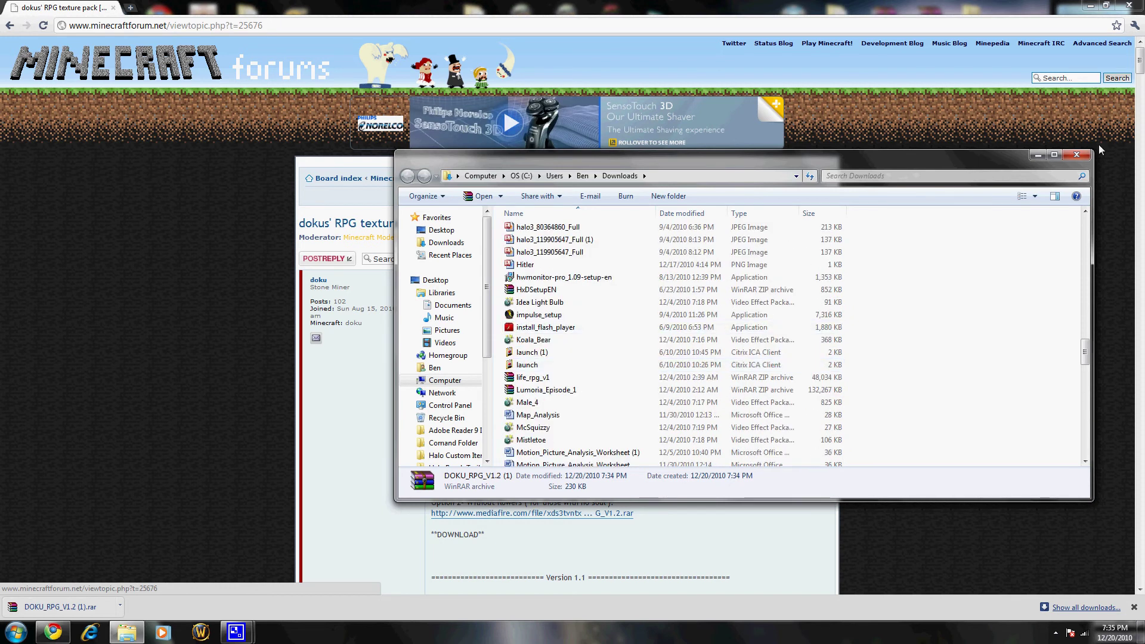
Close Downloads, reshow the DOKU_RPG archive in its folder, and close it again
left_click(1076, 154)
left_click(119, 606)
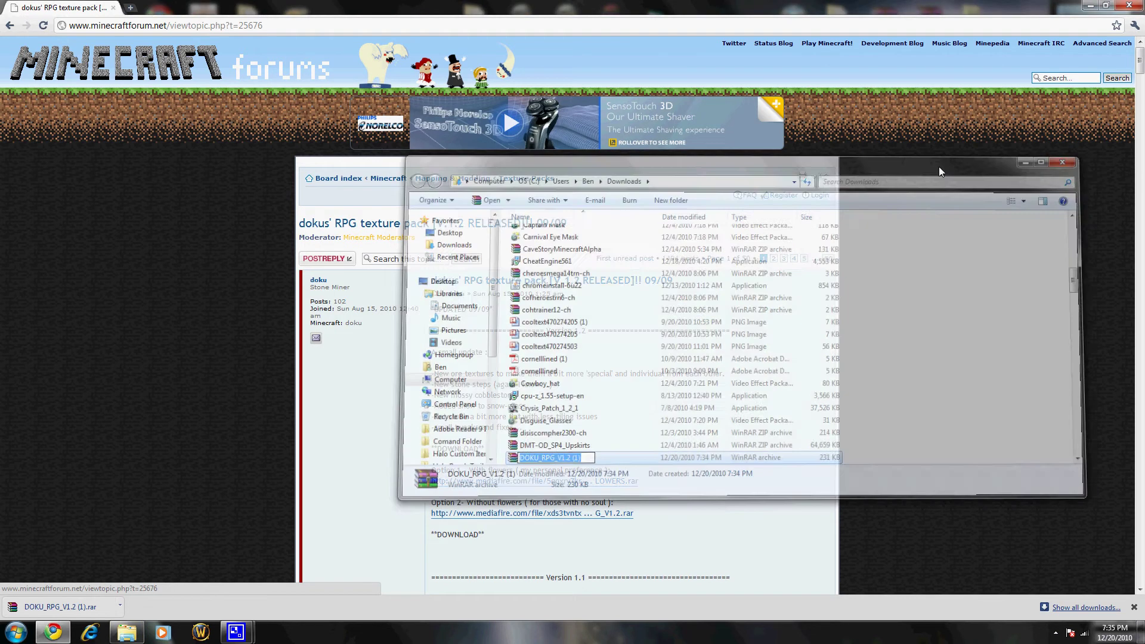
left_click(1076, 155)
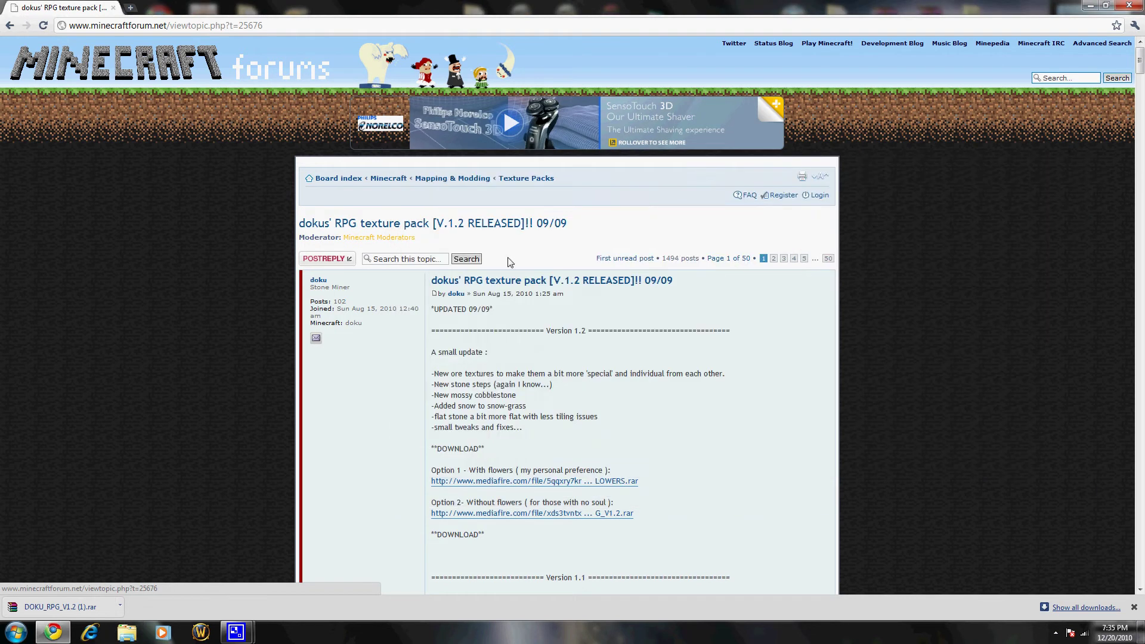
Close Chrome, view the desktop DOKU_RPG_V1.2 archive's gui, item and terrain contents in WinRAR, then close it
left_click(1120, 7)
left_click(295, 398)
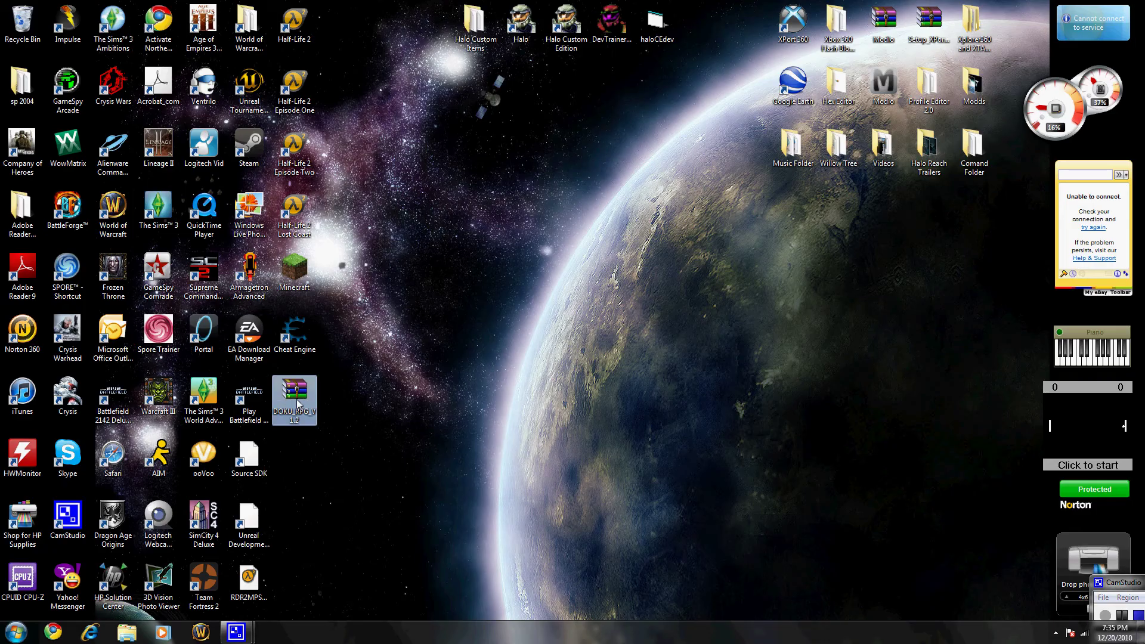
double_click(298, 402)
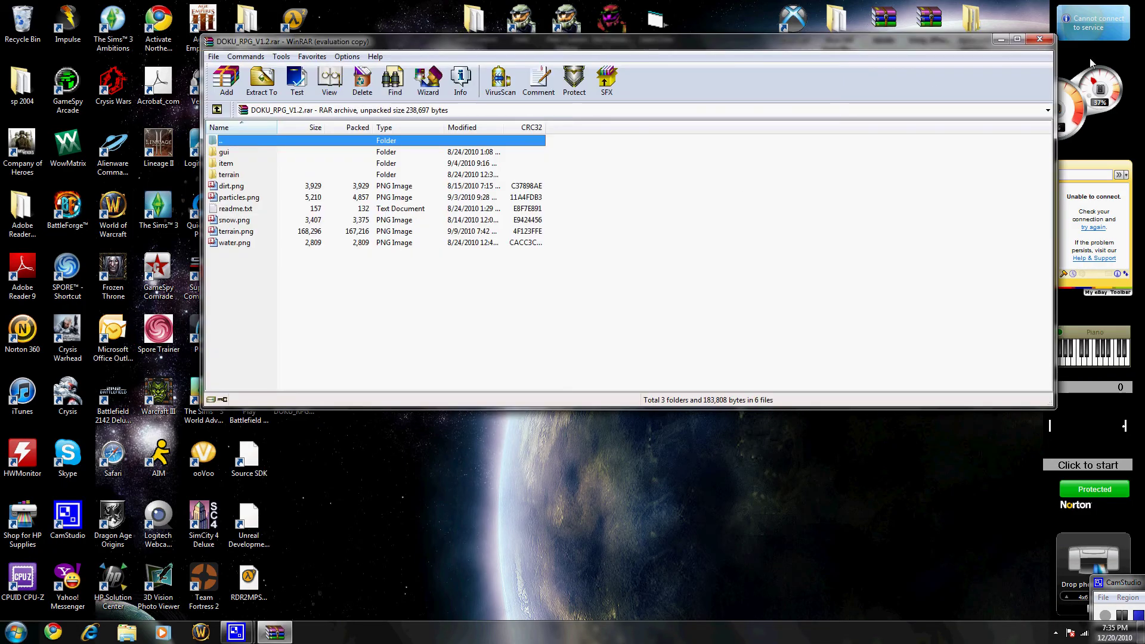
left_click(1039, 39)
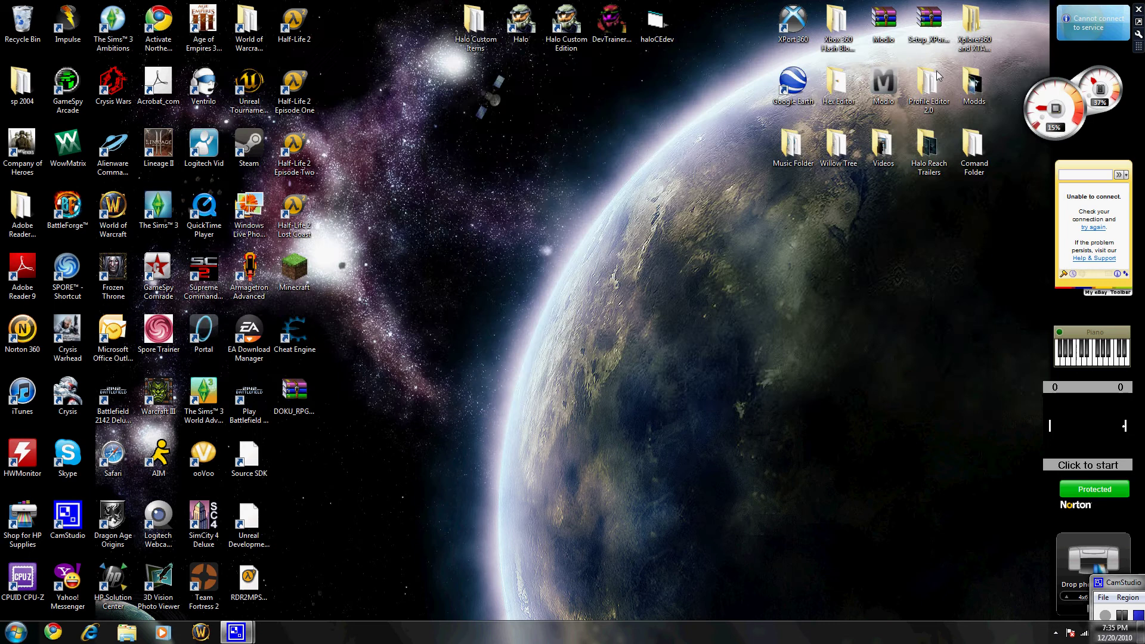
Relaunch Minecraft, log in, and bring up the texturepacks folder from the texture pack screen
left_click(293, 271)
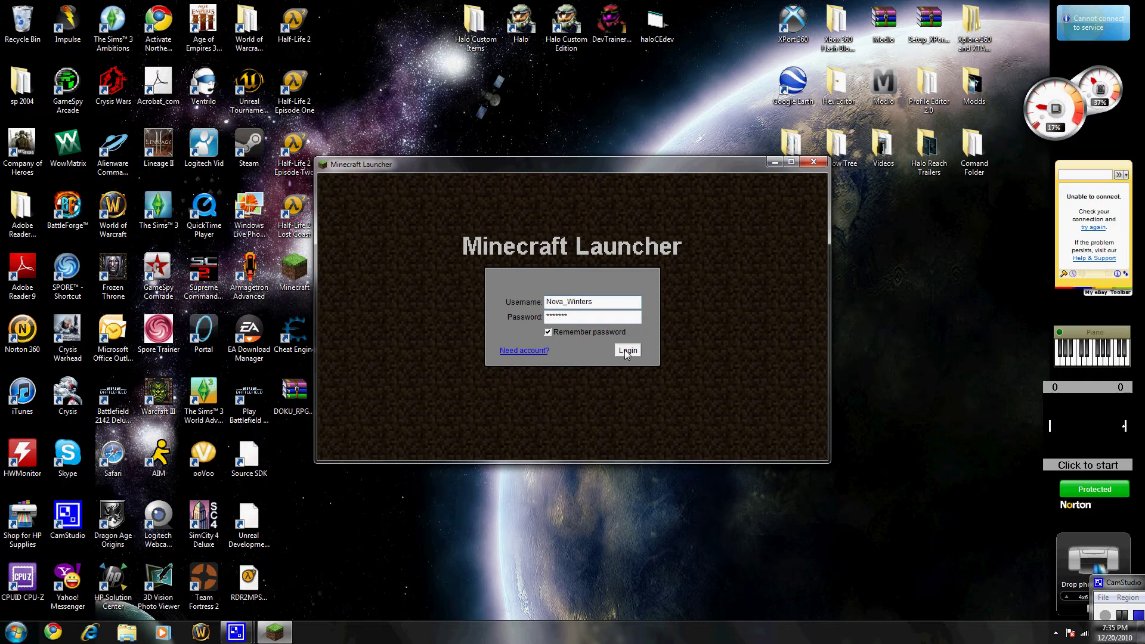
left_click(626, 352)
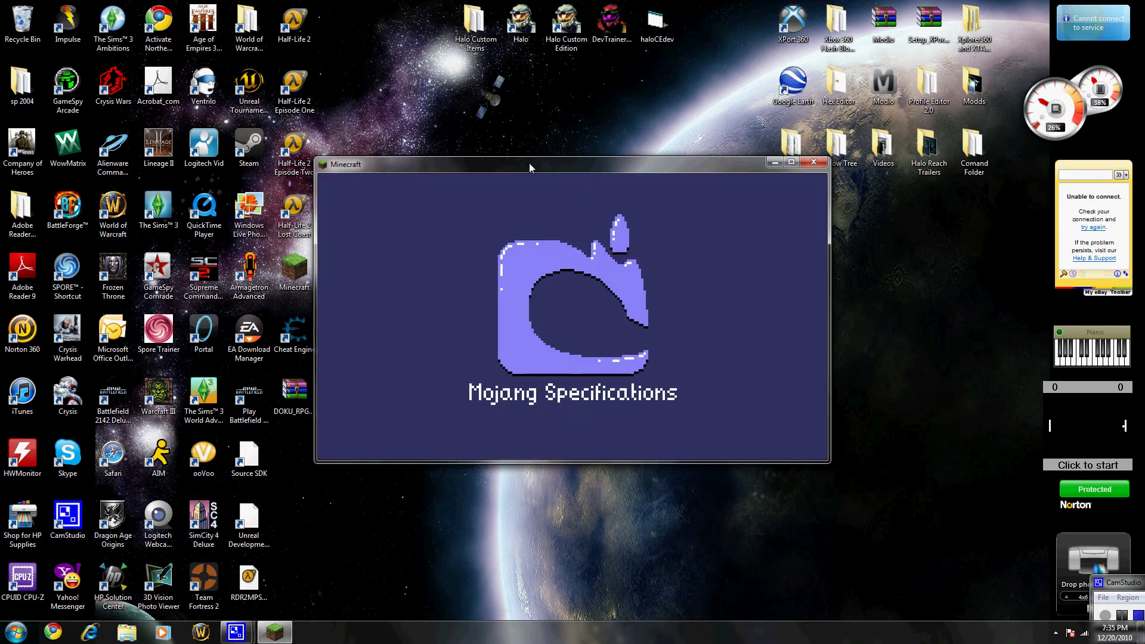
left_click_drag(528, 162, 576, 170)
left_click(567, 380)
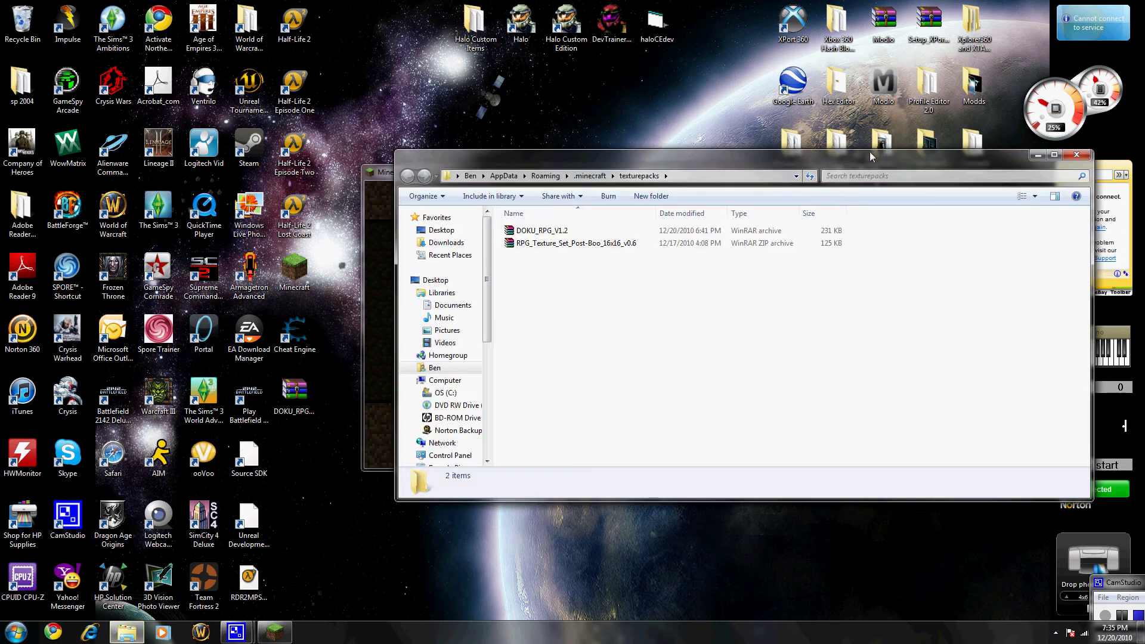
mouse_move(680, 173)
left_mouse_down()
mouse_move(660, 231)
mouse_move(658, 171)
left_mouse_up()
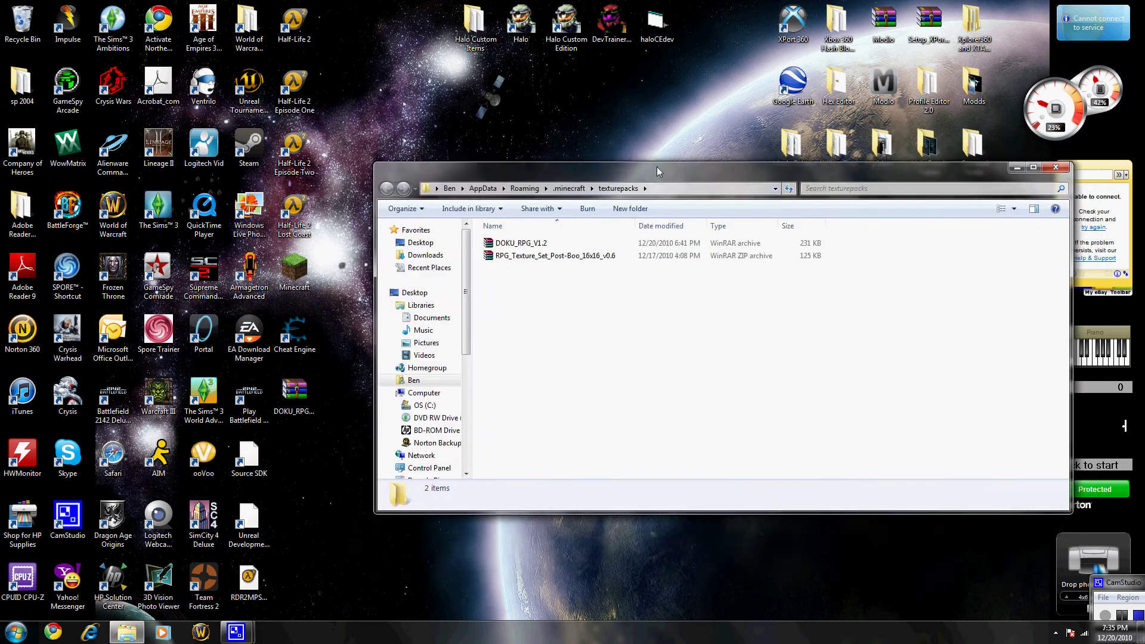
Navigate from .minecraft into the bin folder and select minecraft.jar
left_click(569, 188)
double_click(513, 244)
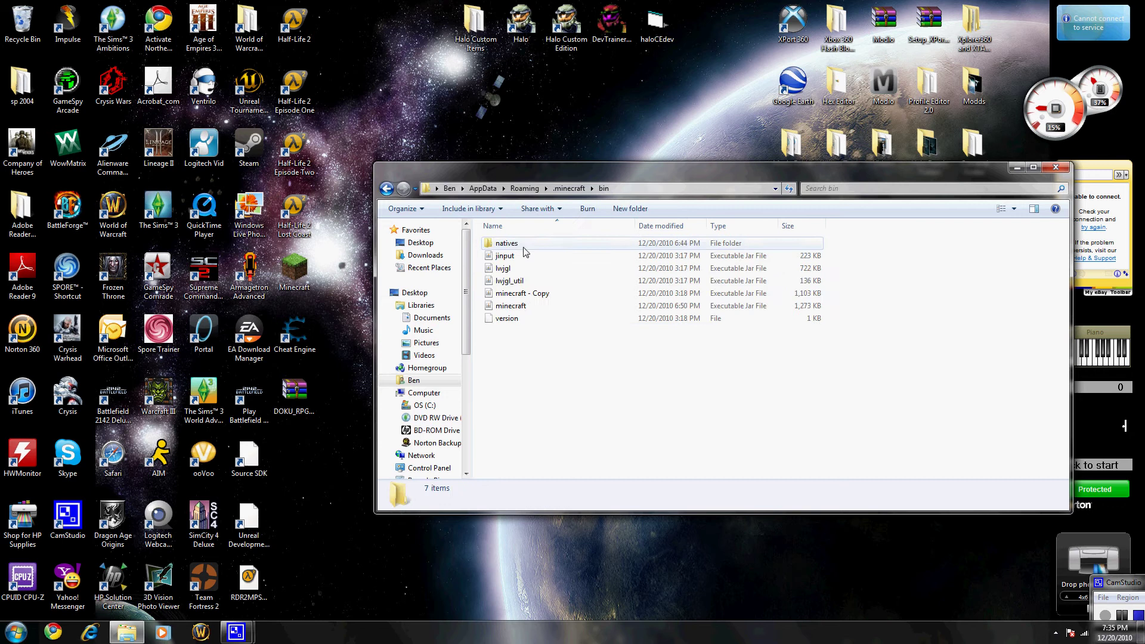
left_click(508, 307)
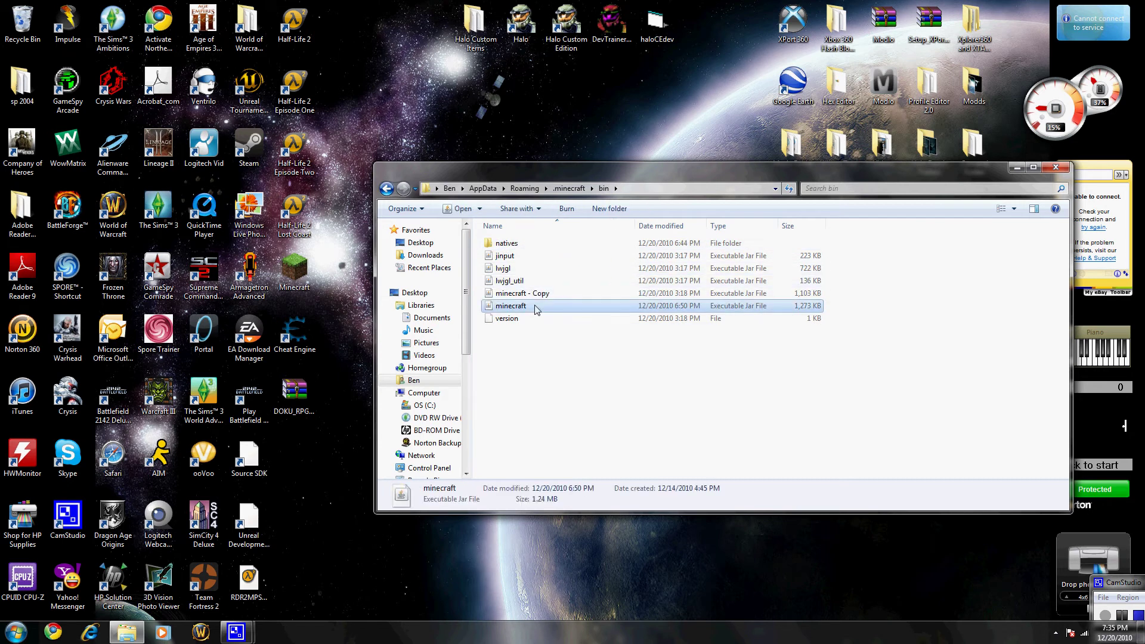
Open minecraft.jar with WinRAR archiver through the right-click Open with menu
right_click(498, 307)
left_click(369, 317)
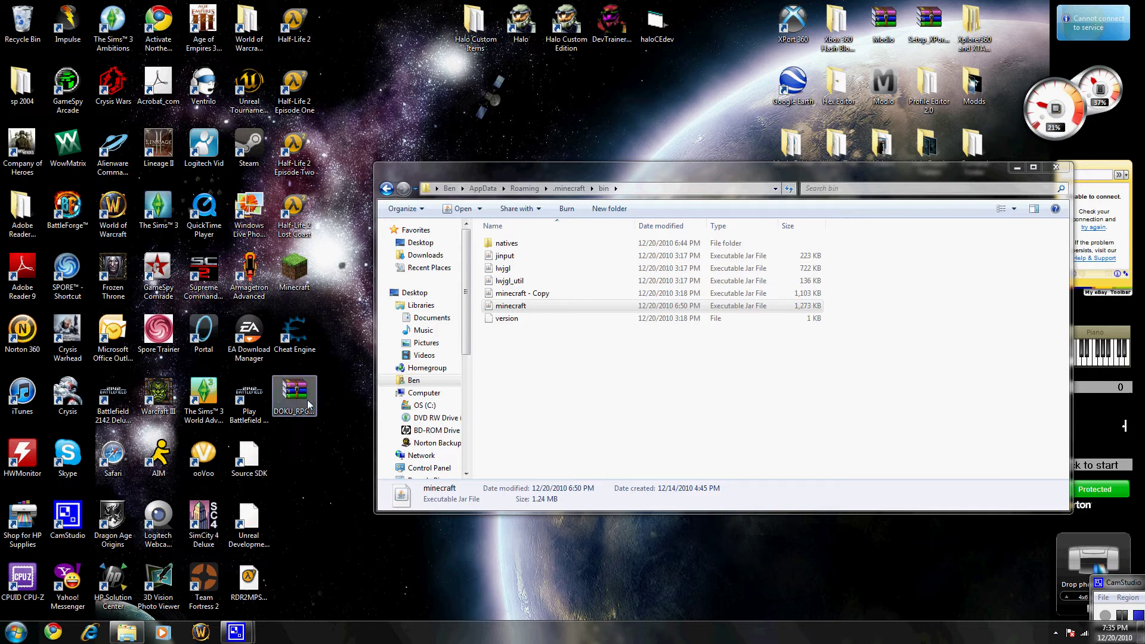
left_click(527, 309)
right_click(528, 311)
mouse_move(564, 330)
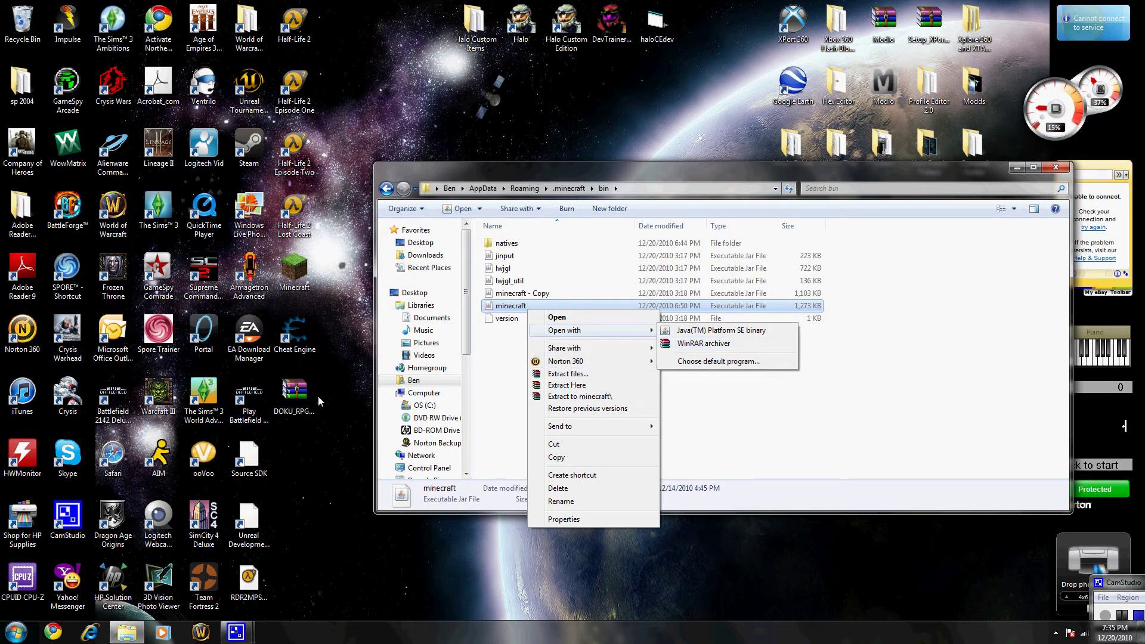
left_click(709, 348)
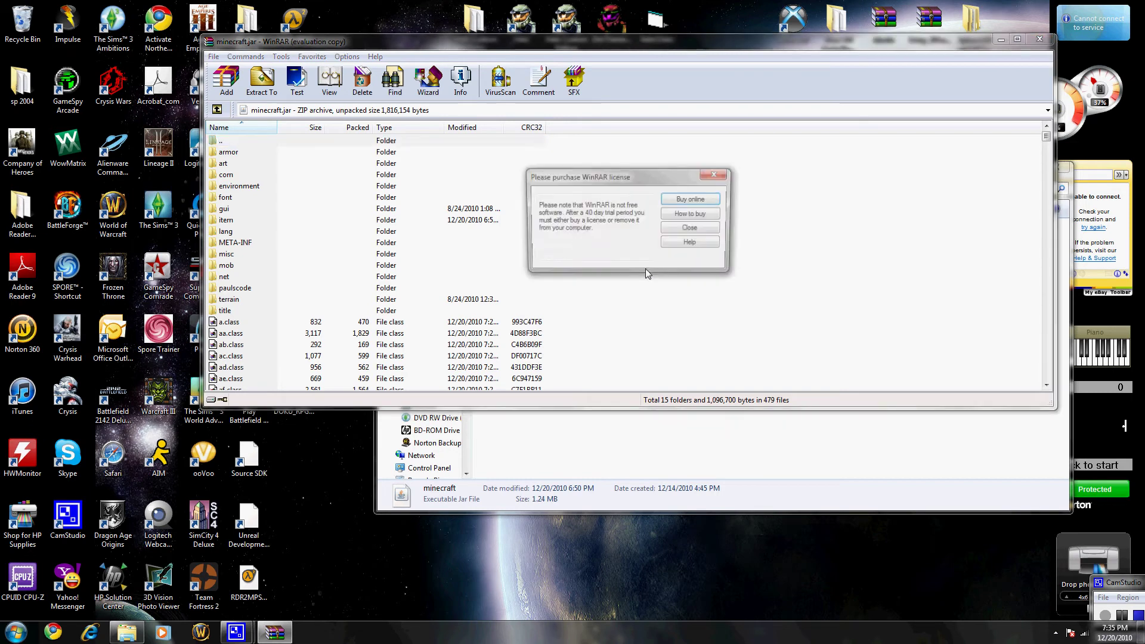
Dismiss the WinRAR license reminder and begin browsing minecraft.jar's contents
left_click(686, 233)
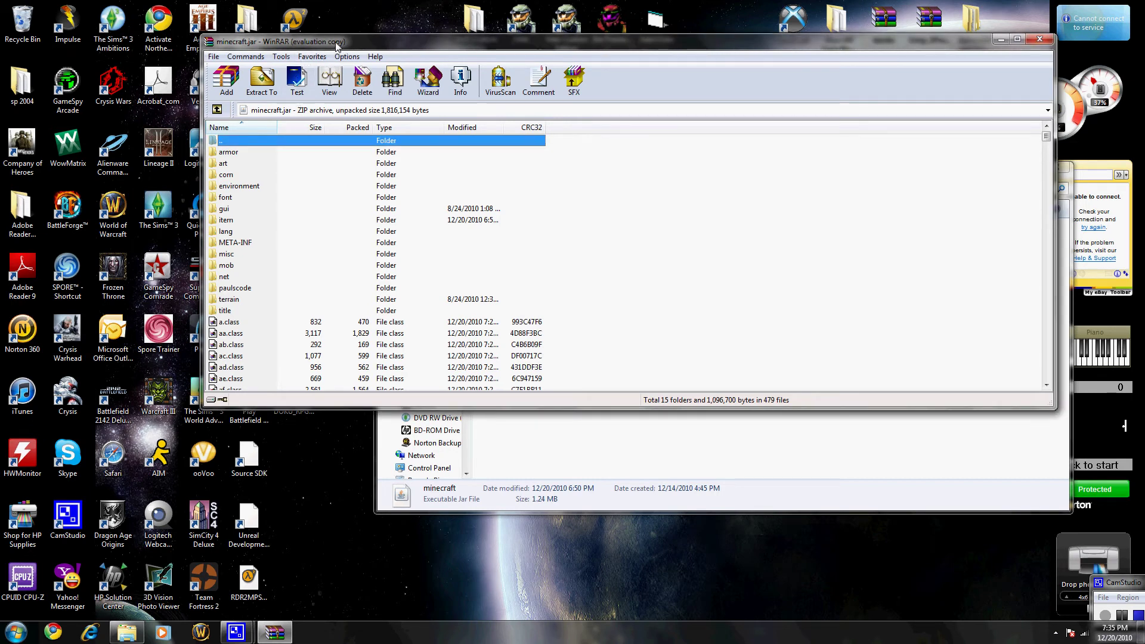
left_click_drag(336, 45, 292, 188)
scroll(477, 405, "down", 8)
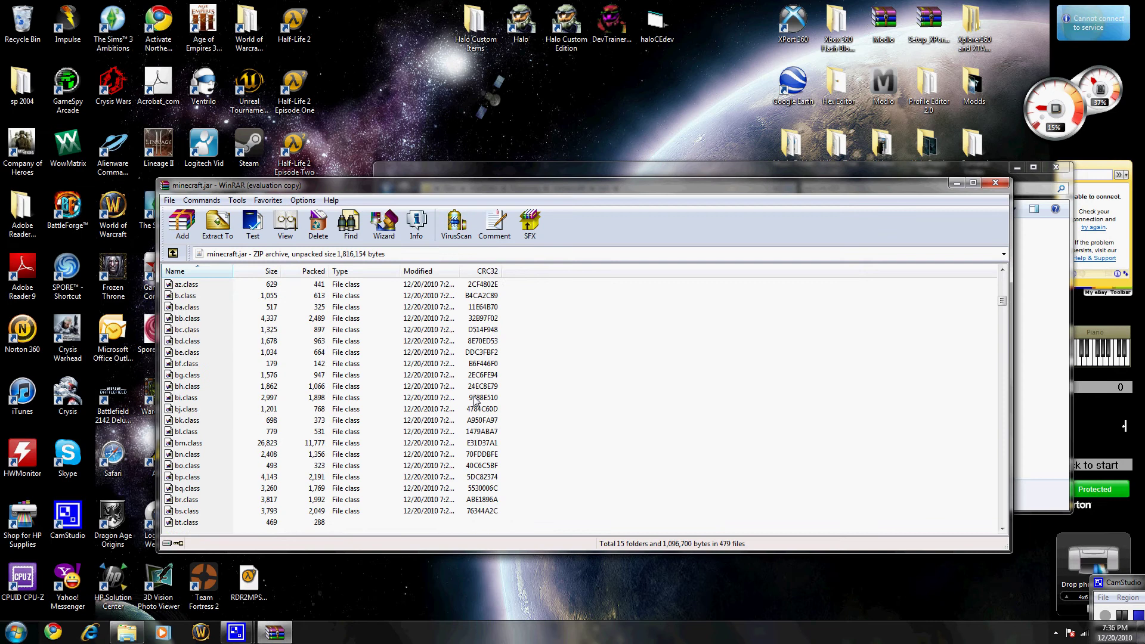
scroll(477, 405, "down", 5)
scroll(478, 415, "up", 15)
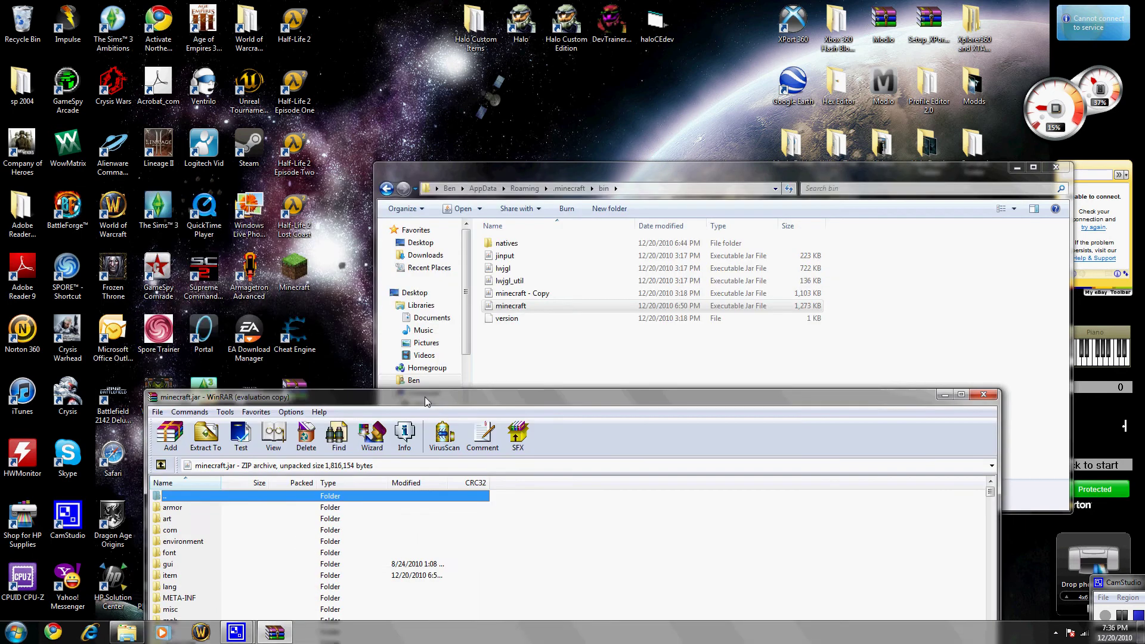
Reposition the minecraft.jar window and scroll through its class files, readme.txt and PNG images
mouse_move(436, 187)
left_mouse_down()
mouse_move(442, 452)
mouse_move(549, 121)
left_mouse_up()
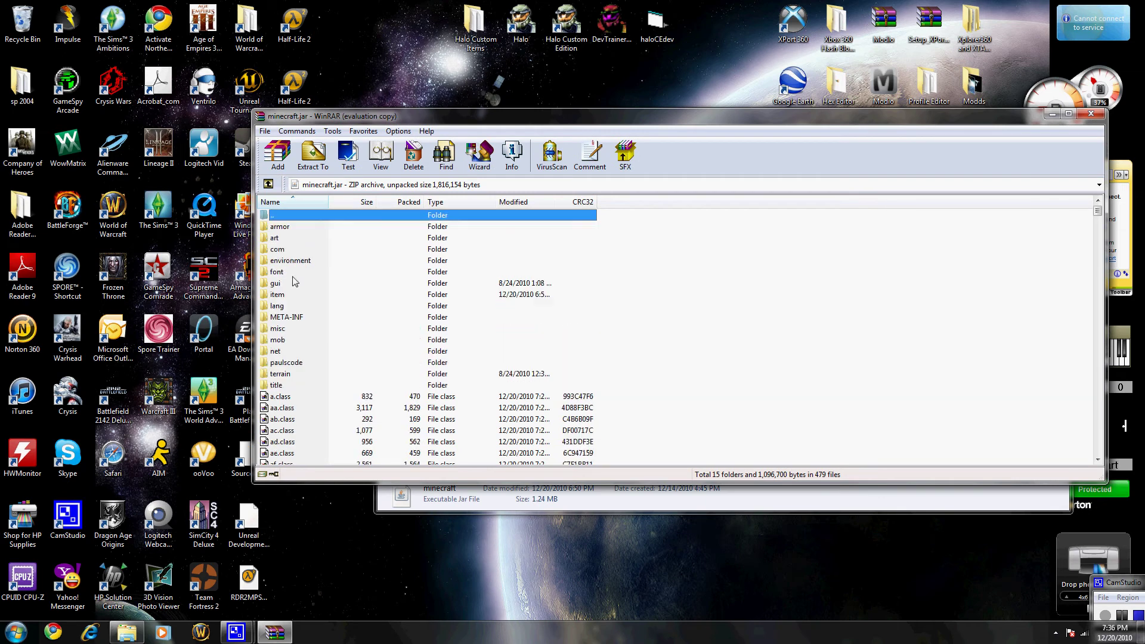
left_click_drag(300, 118, 300, 155)
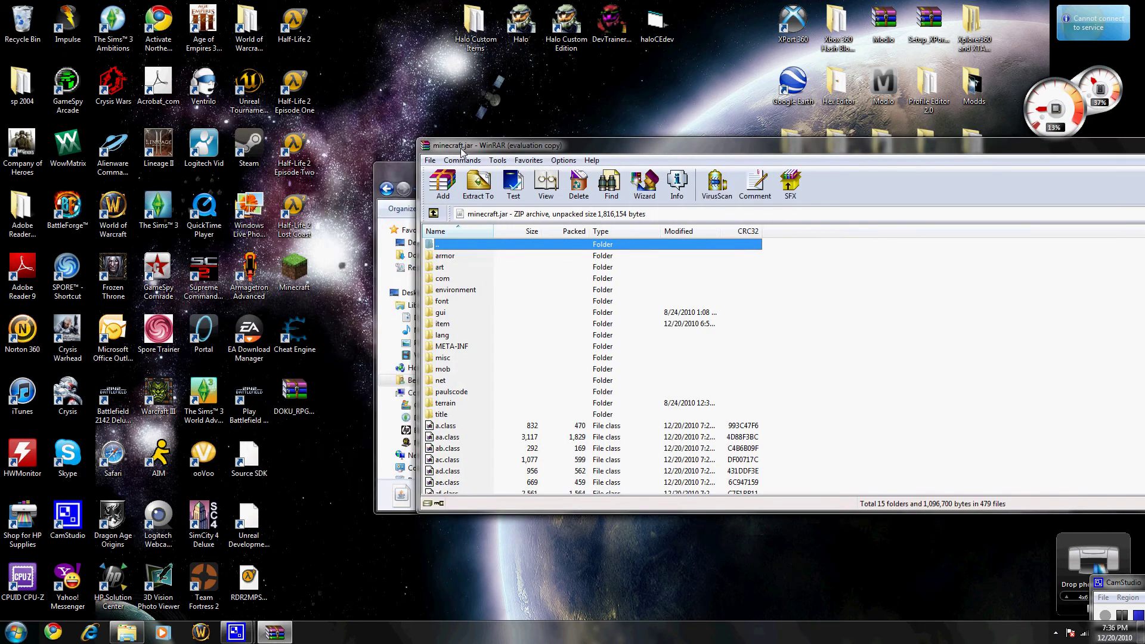
scroll(361, 319, "down", 5)
scroll(360, 320, "down", 4)
scroll(536, 333, "down", 15)
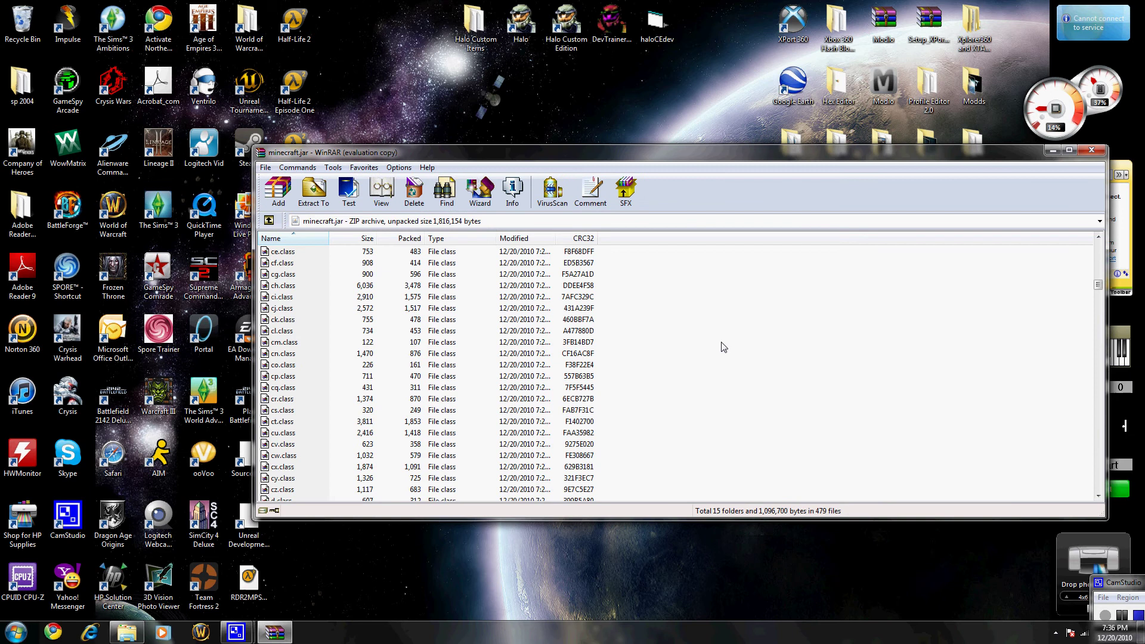
scroll(720, 345, "down", 15)
scroll(1092, 345, "down", 15)
scroll(1092, 346, "up", 20)
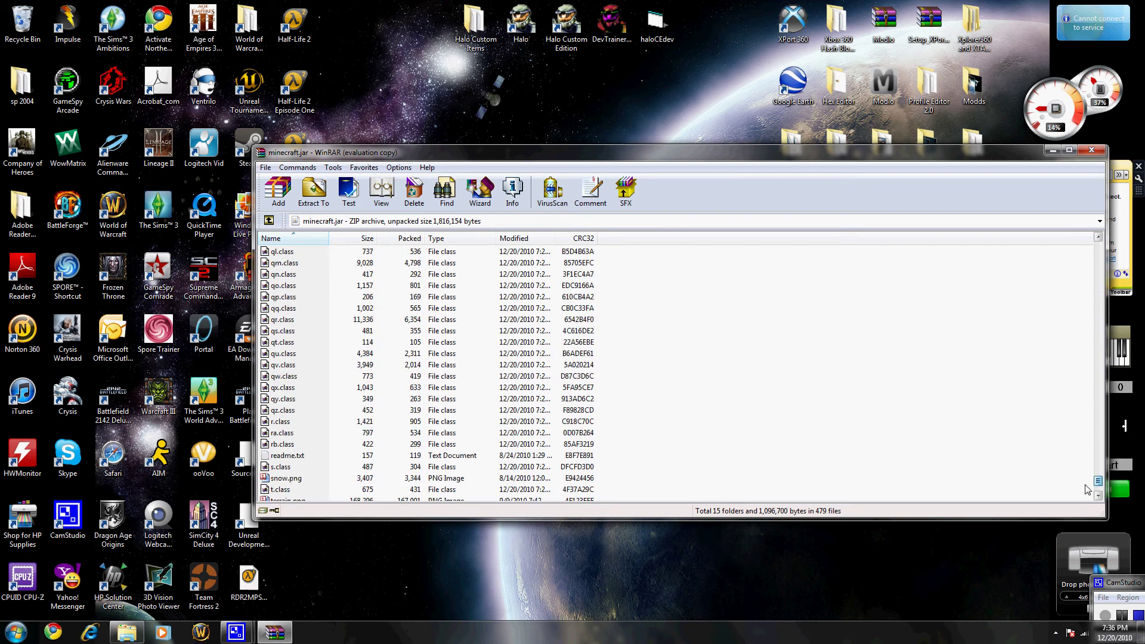
left_click_drag(531, 149, 580, 159)
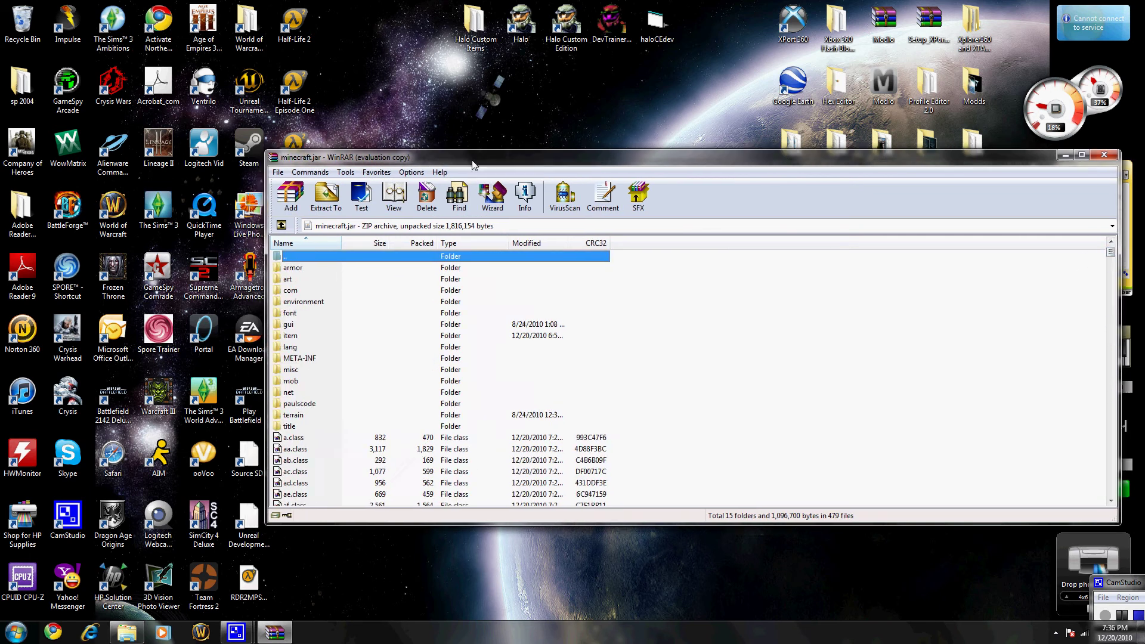
Open DOKU_RPG_V1.2 and tile it left of minecraft.jar, side by side in WinRAR
double_click(287, 395)
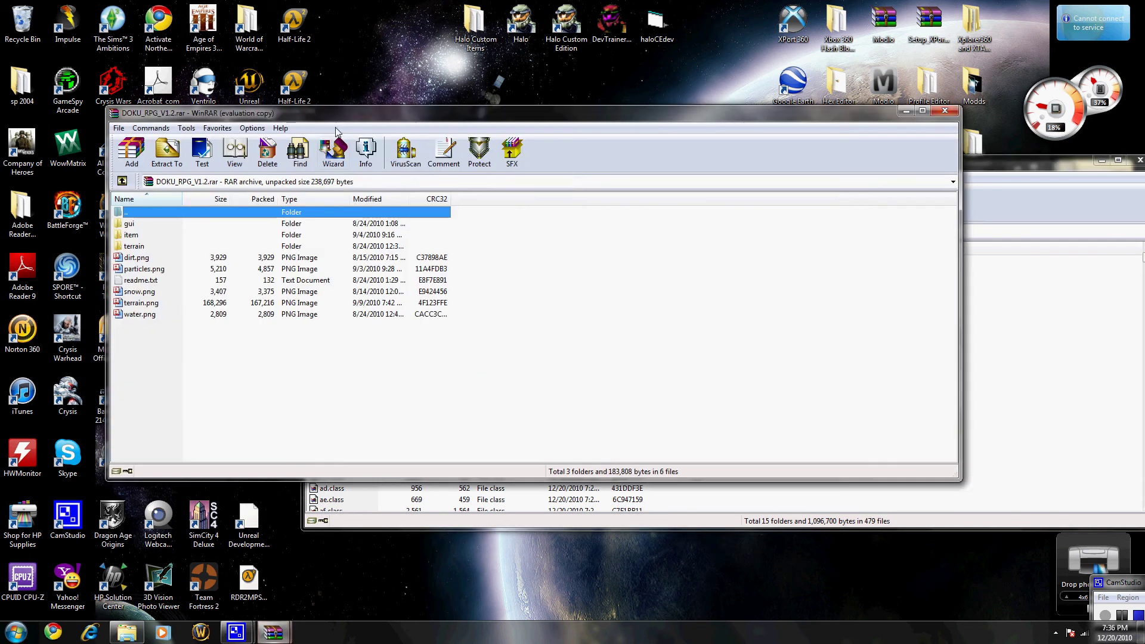
left_click_drag(331, 119, 1, 131)
left_click(633, 170)
left_click_drag(633, 169, 1144, 179)
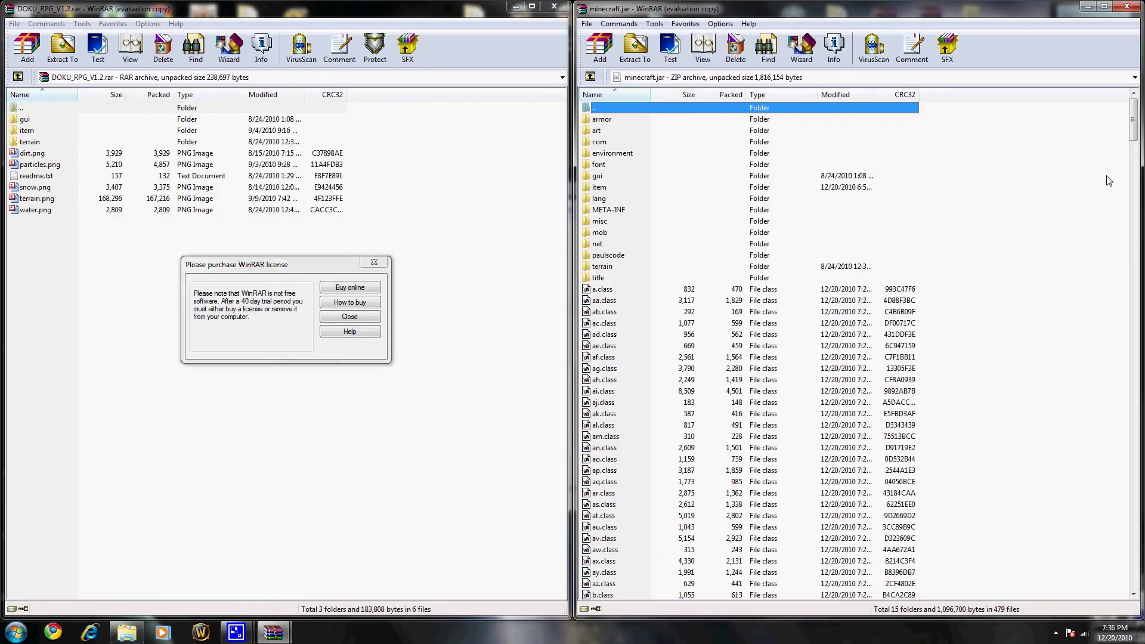
left_click(357, 317)
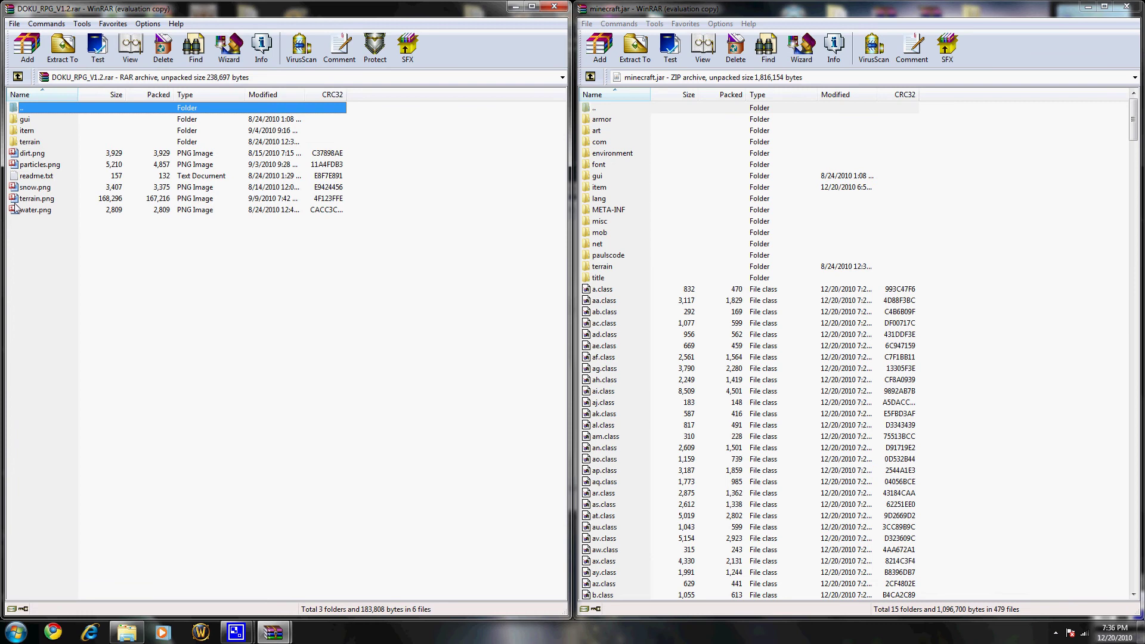
left_click_drag(22, 224, 48, 123)
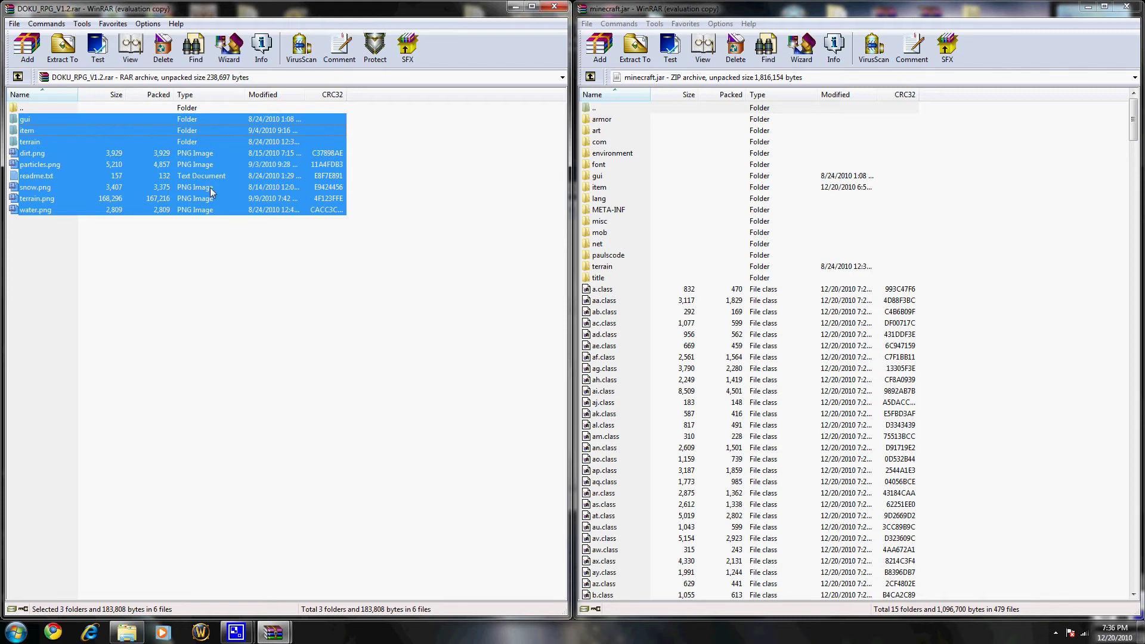
left_click(253, 234)
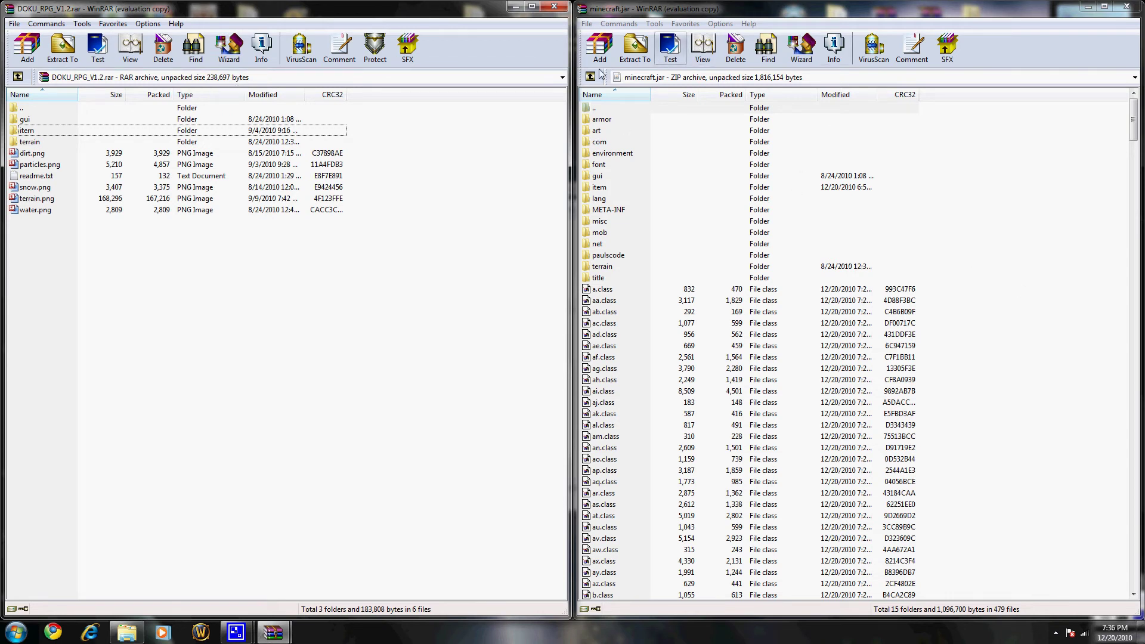
Close both WinRAR archives and the remaining Explorer folder window
left_click(559, 8)
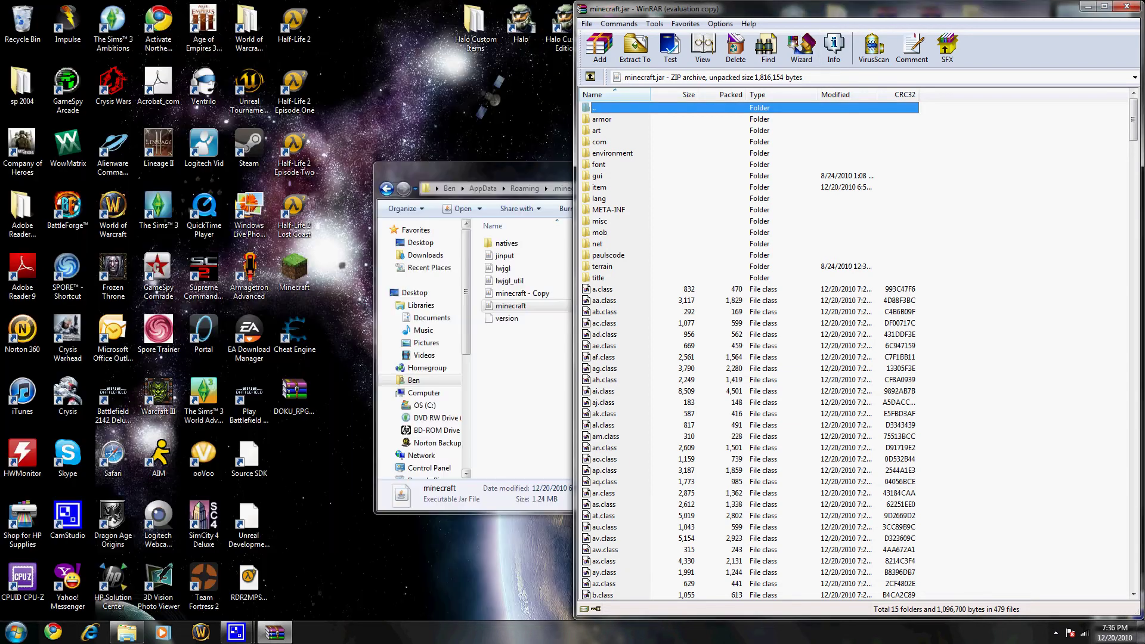
left_click(1136, 6)
left_click(1042, 164)
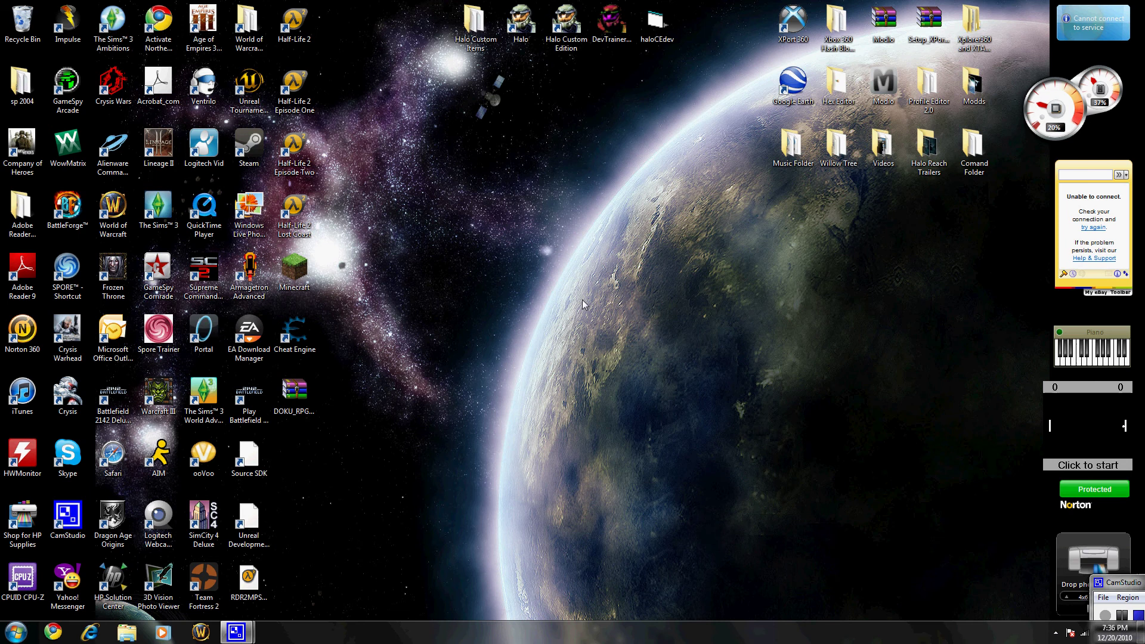
Launch and log in to Minecraft, then maximize the game window
double_click(310, 277)
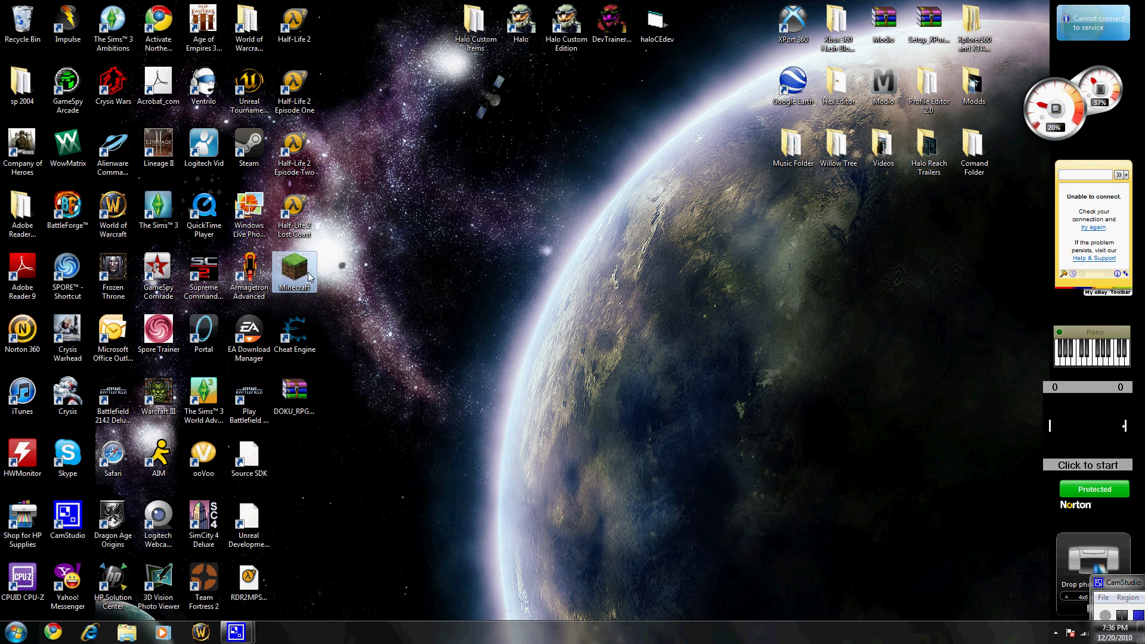
left_click(636, 351)
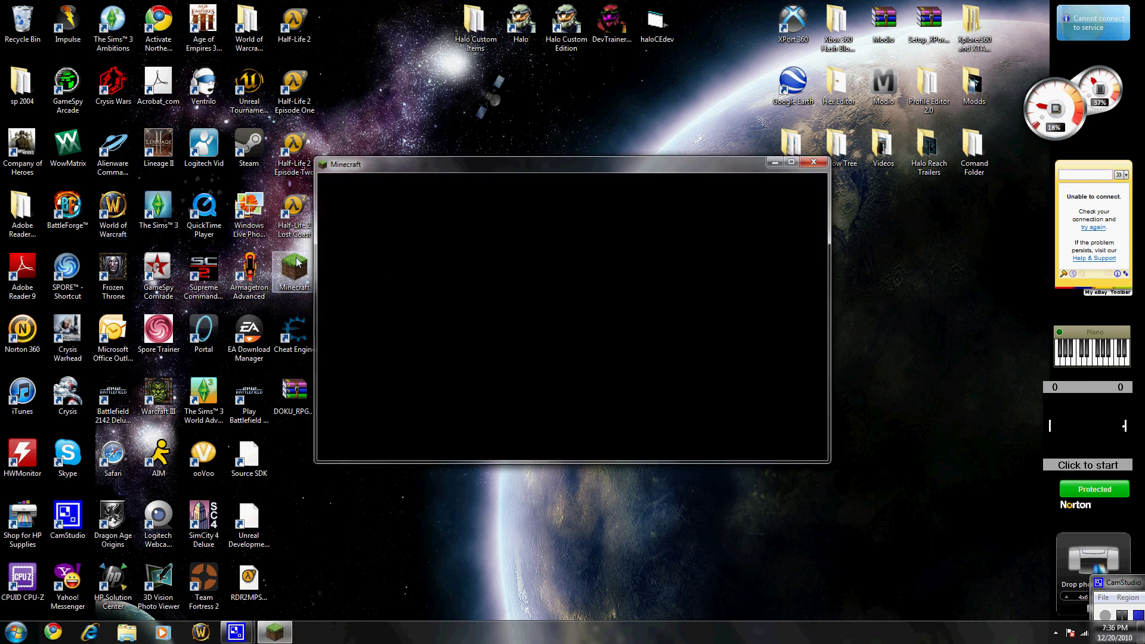
left_click_drag(474, 169, 545, 5)
double_click(546, 5)
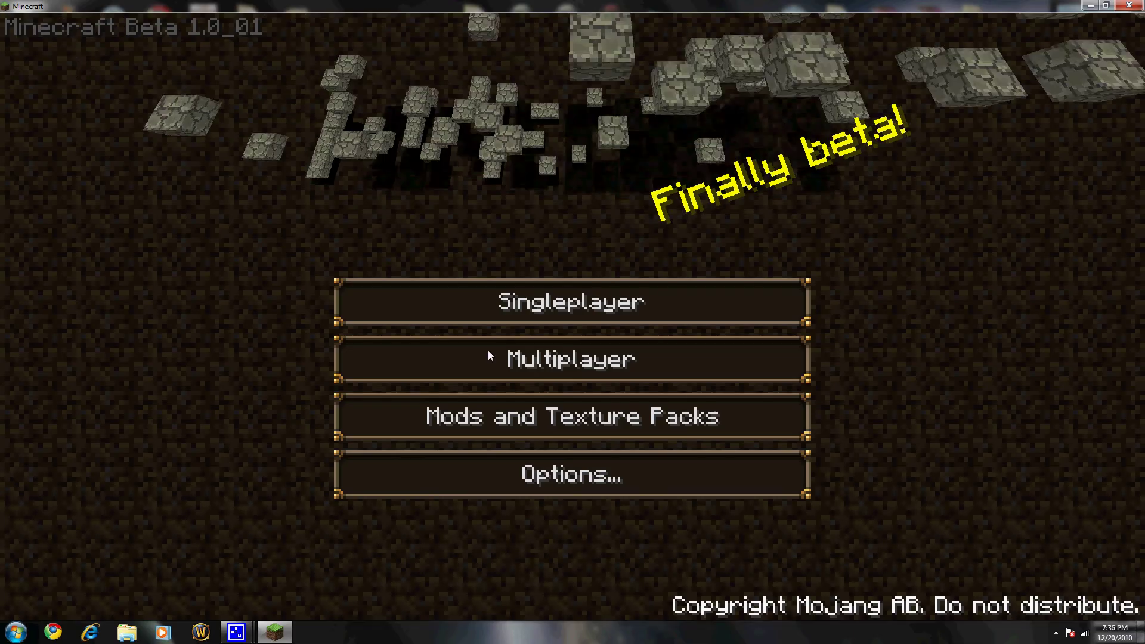
Switch the active texture pack back to Default and quit Minecraft with Alt+F4
left_click(418, 427)
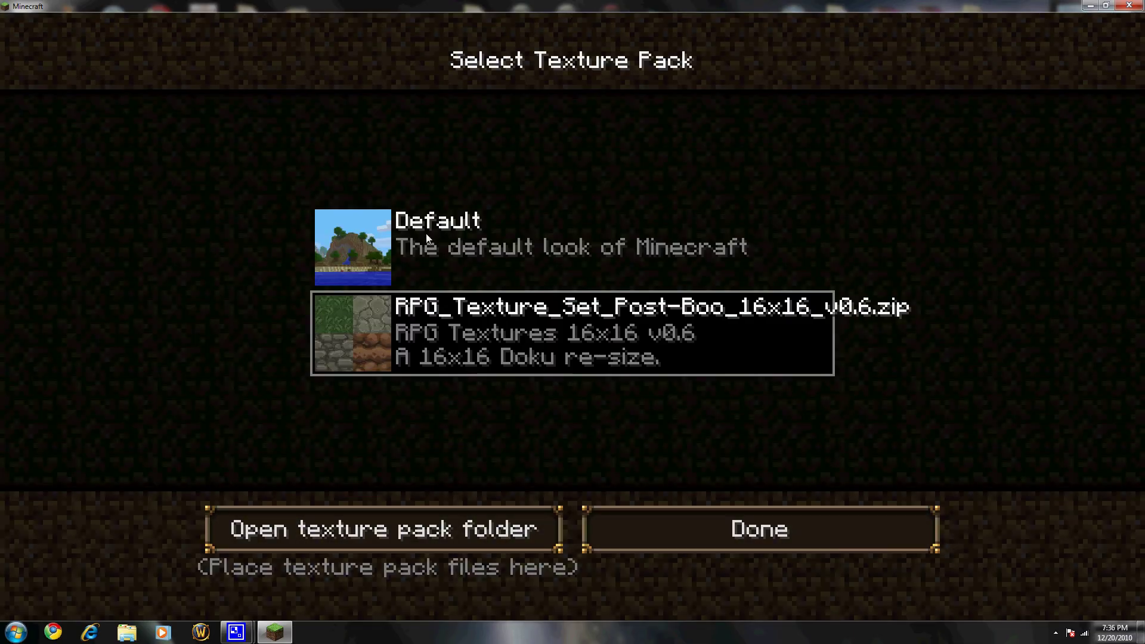
left_click(366, 245)
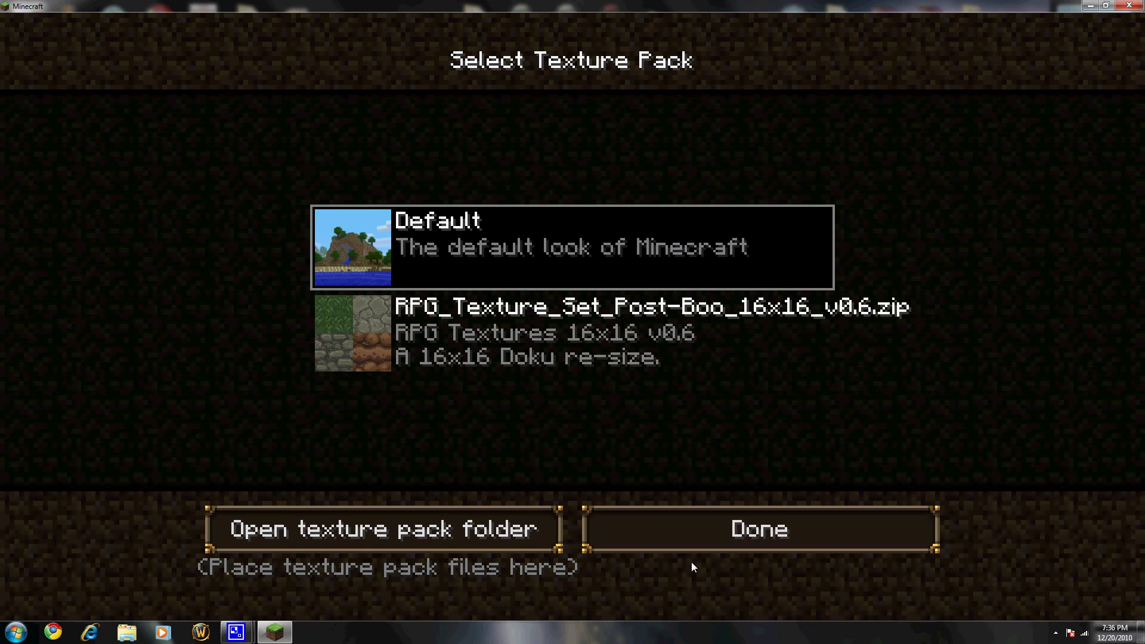
left_click(691, 541)
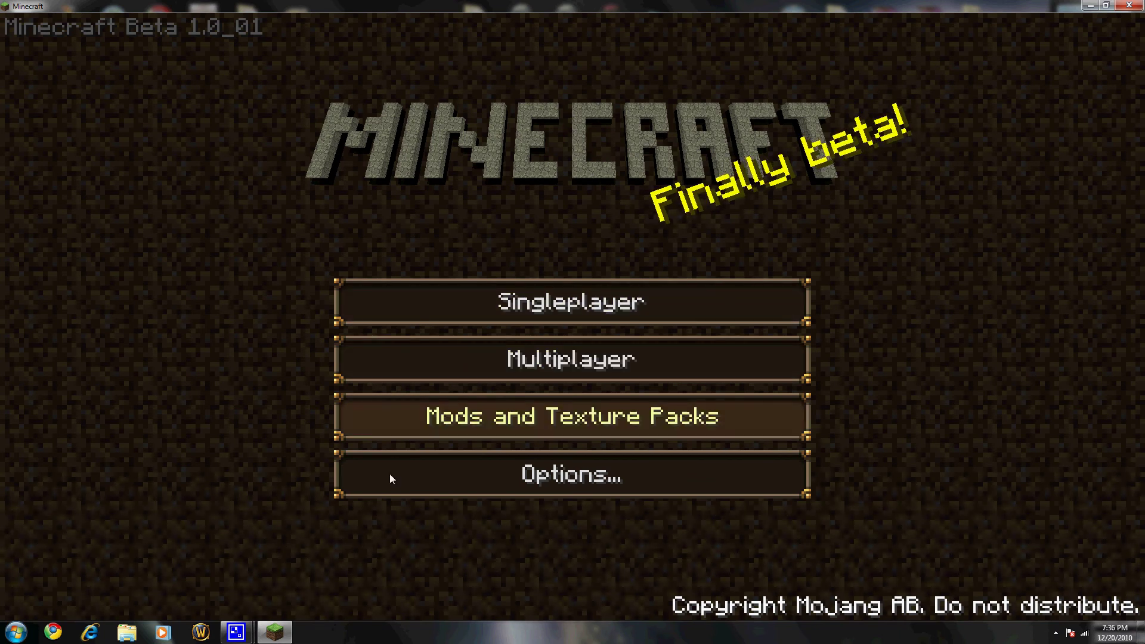
key("alt+F4")
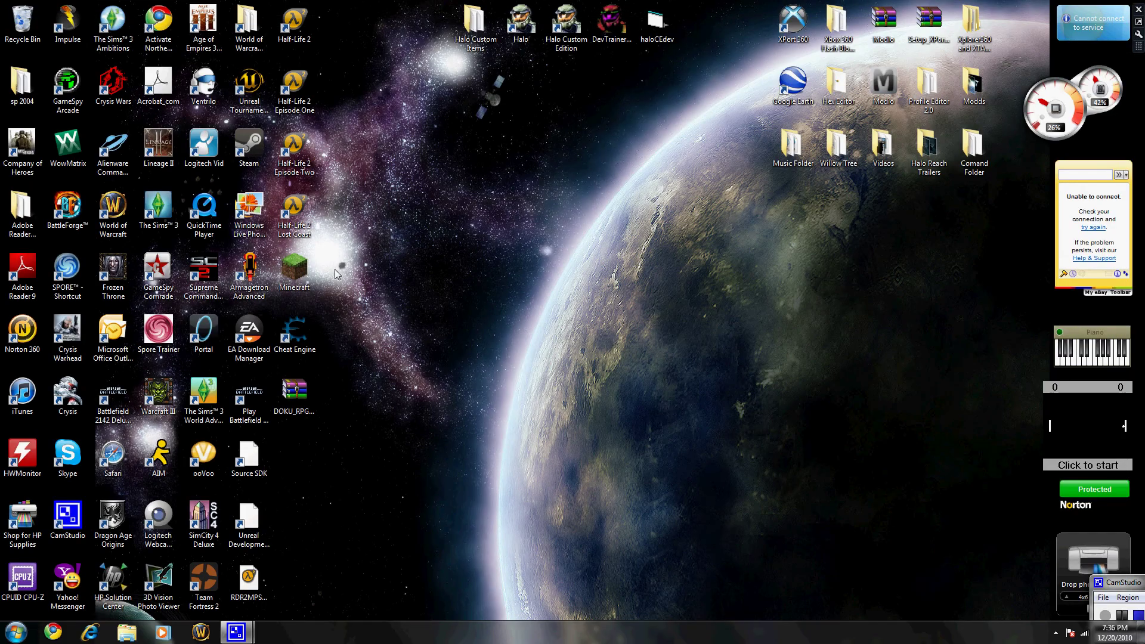
Relaunch and log in to Minecraft, then open the texturepacks folder from Mods and Texture Packs
double_click(296, 271)
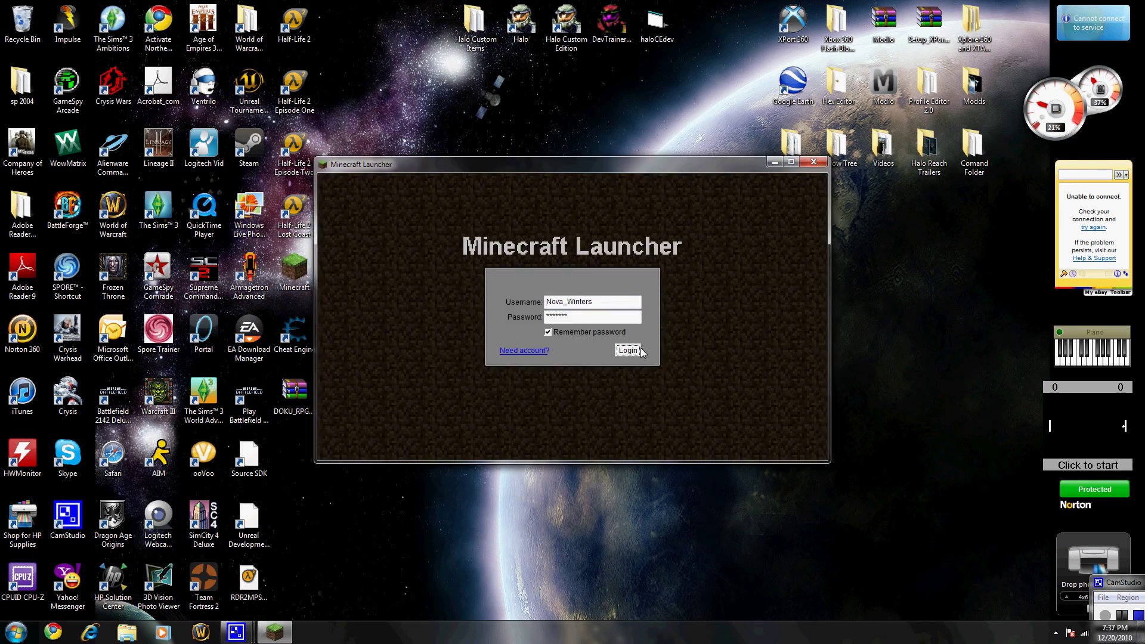
left_click(640, 350)
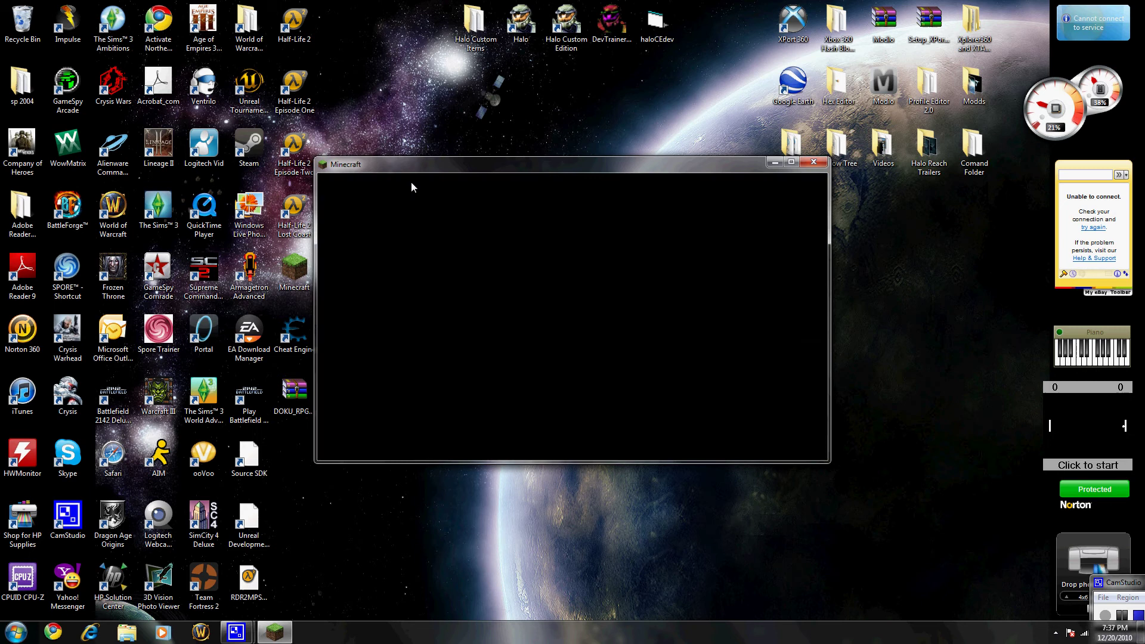
left_click(515, 369)
left_click(498, 416)
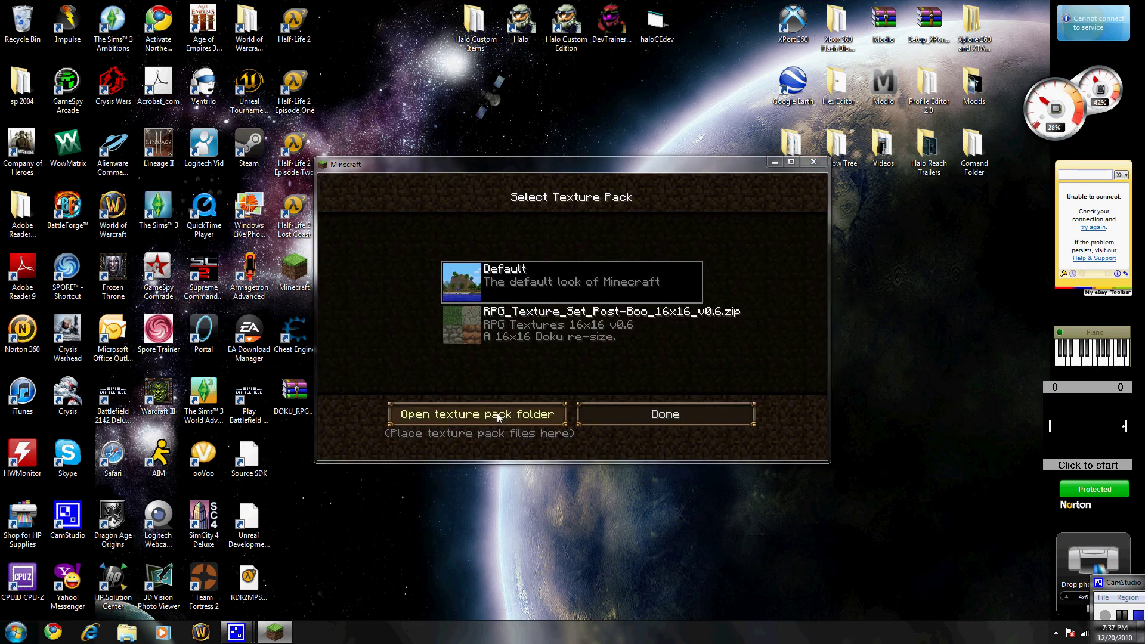
Maximize Explorer, go up to .minecraft, show the bin folder's context menu, then minimize Explorer
left_click_drag(521, 166, 461, 5)
double_click(460, 4)
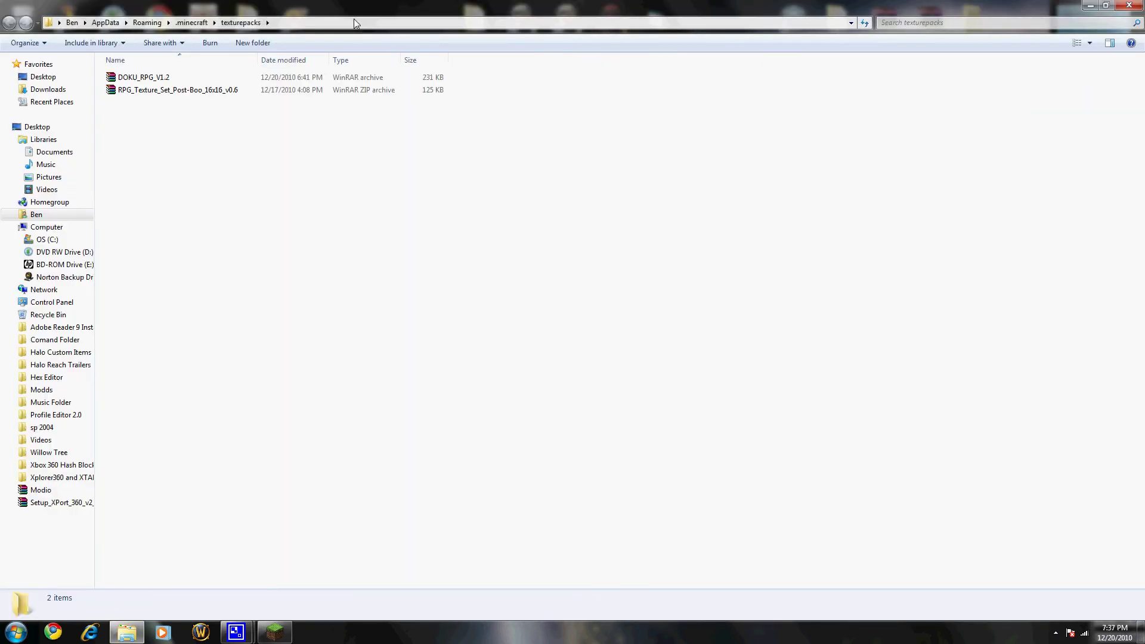
left_click(179, 26)
left_click(133, 78)
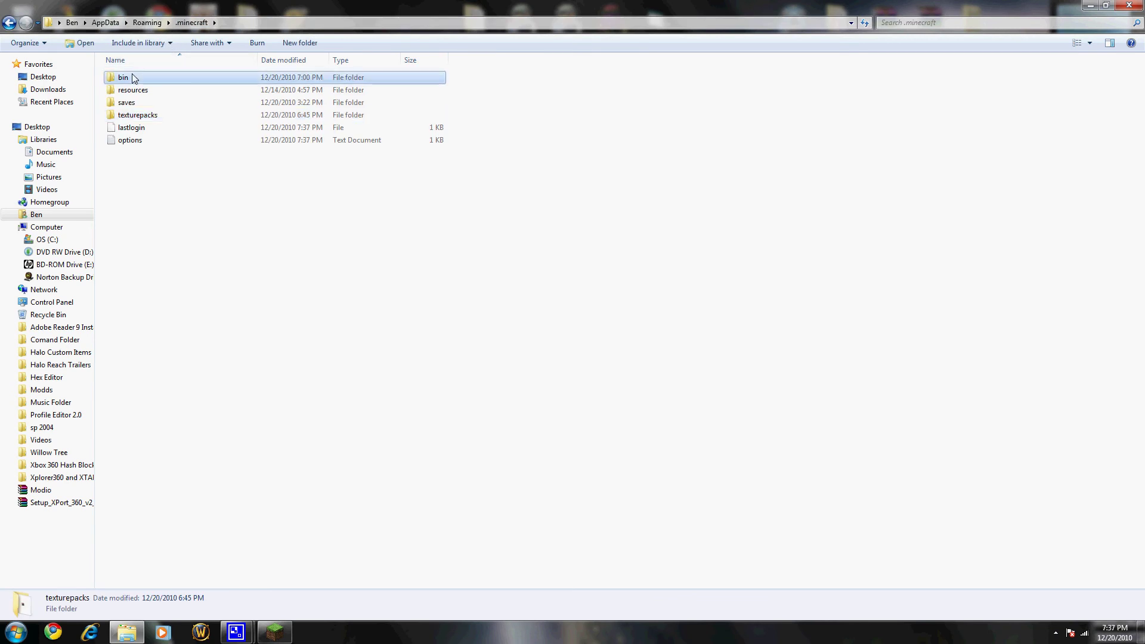
right_click(134, 78)
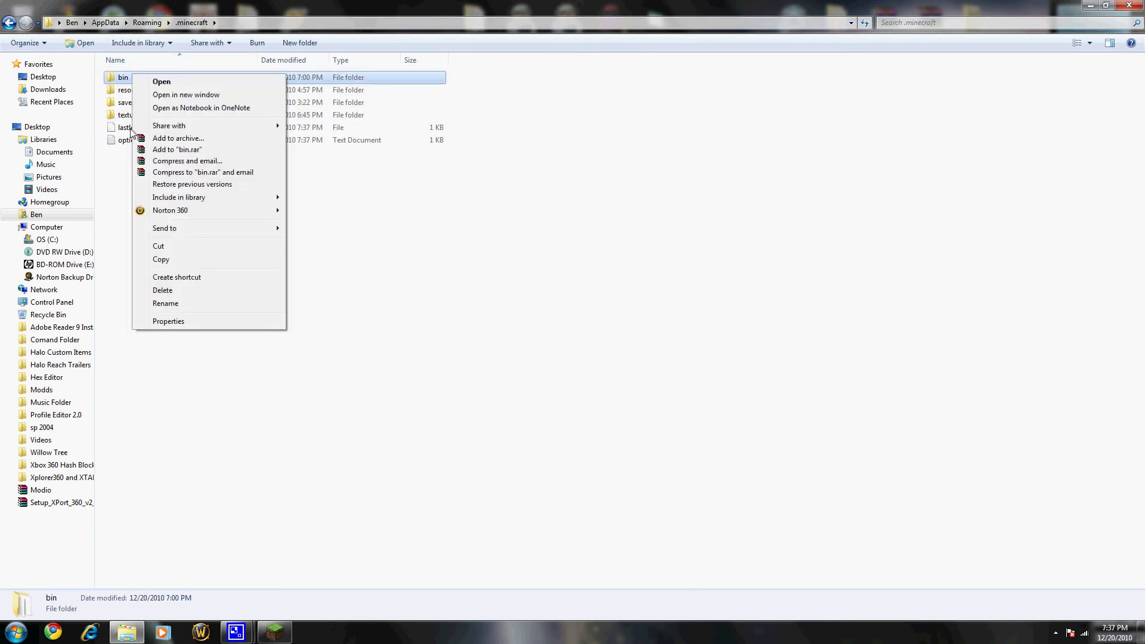
left_click(120, 167)
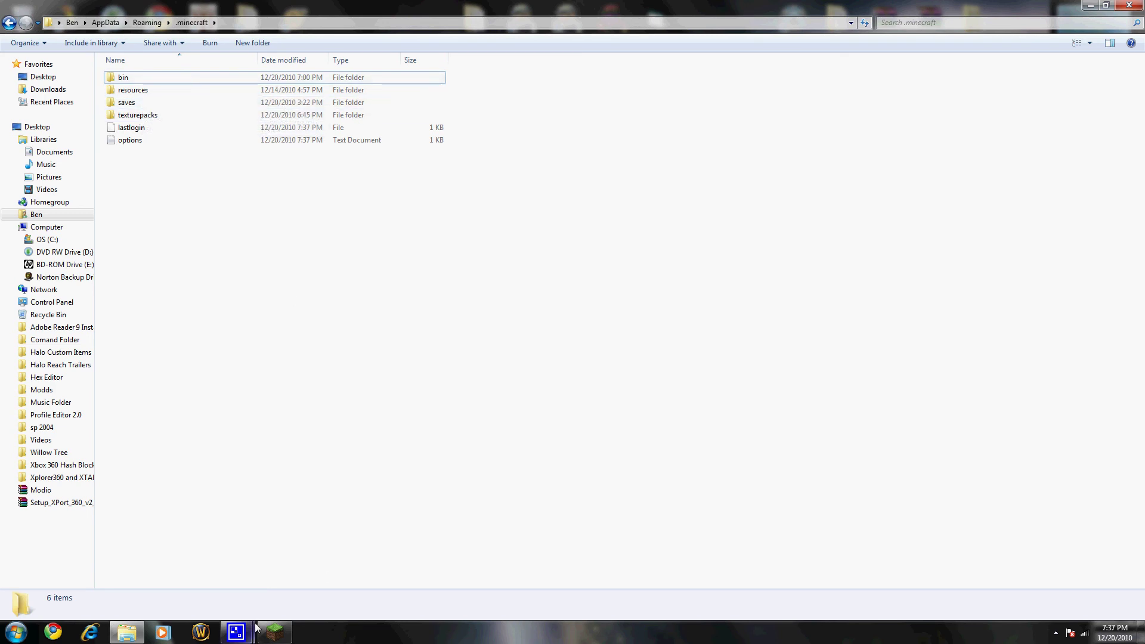
left_click(274, 631)
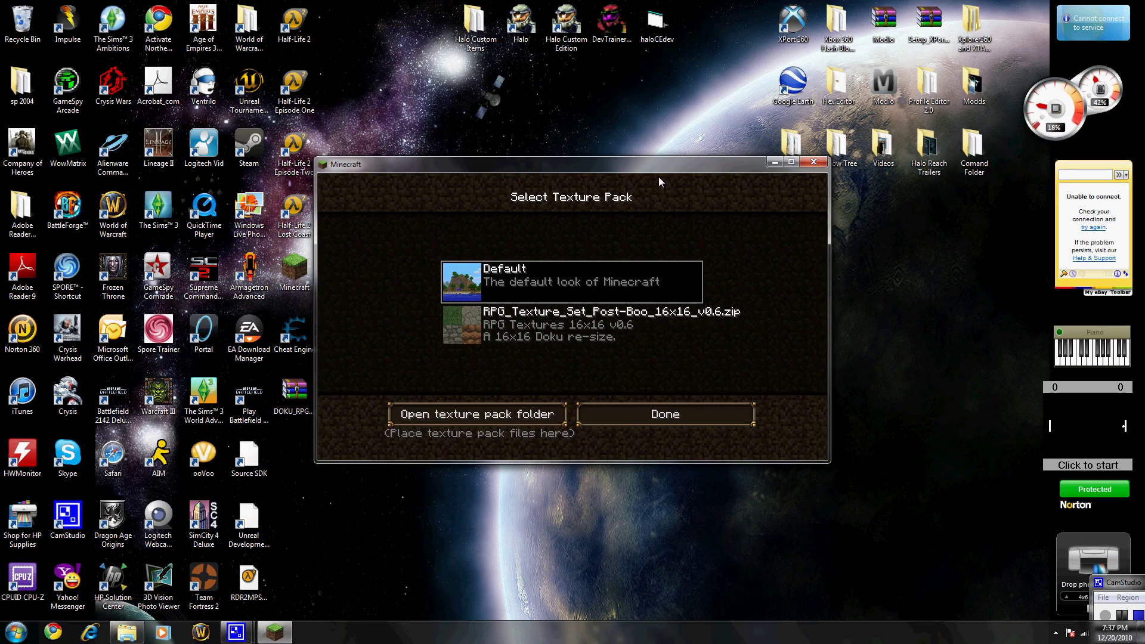
Close Minecraft and browse the bin folder, pointing out minecraft.jar and its 'minecraft - Copy' backup
left_click(813, 162)
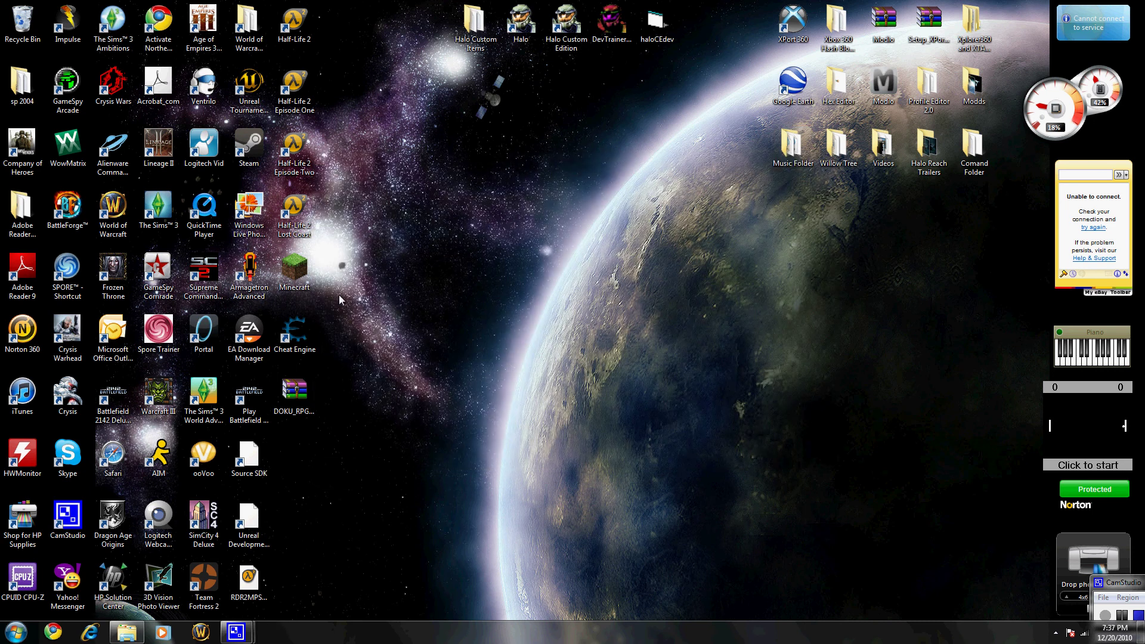
left_click(127, 631)
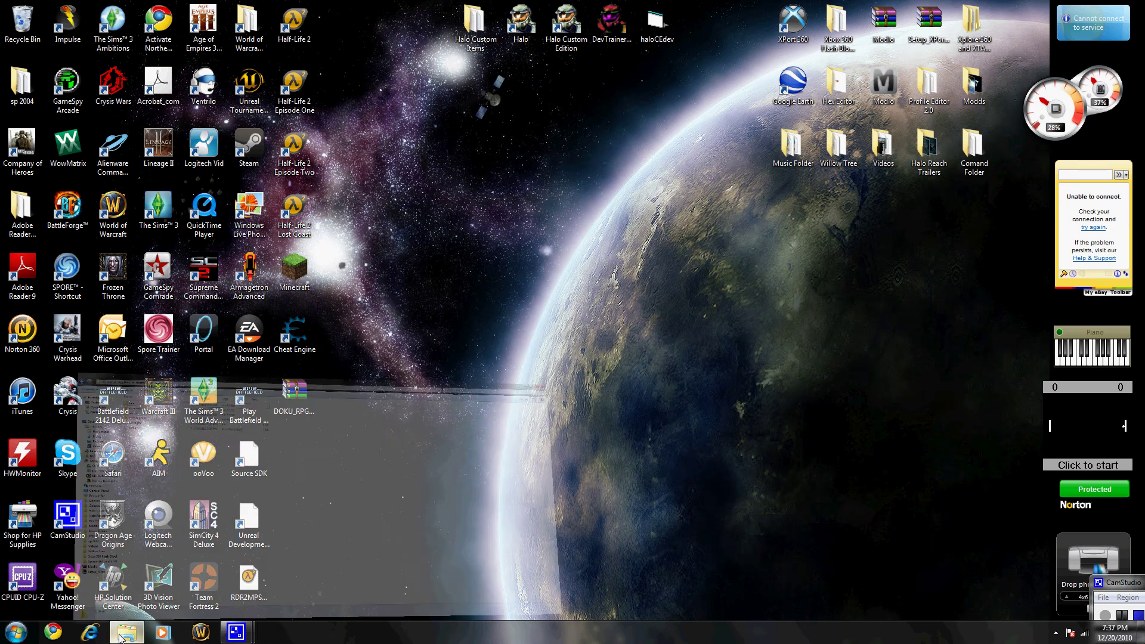
double_click(160, 78)
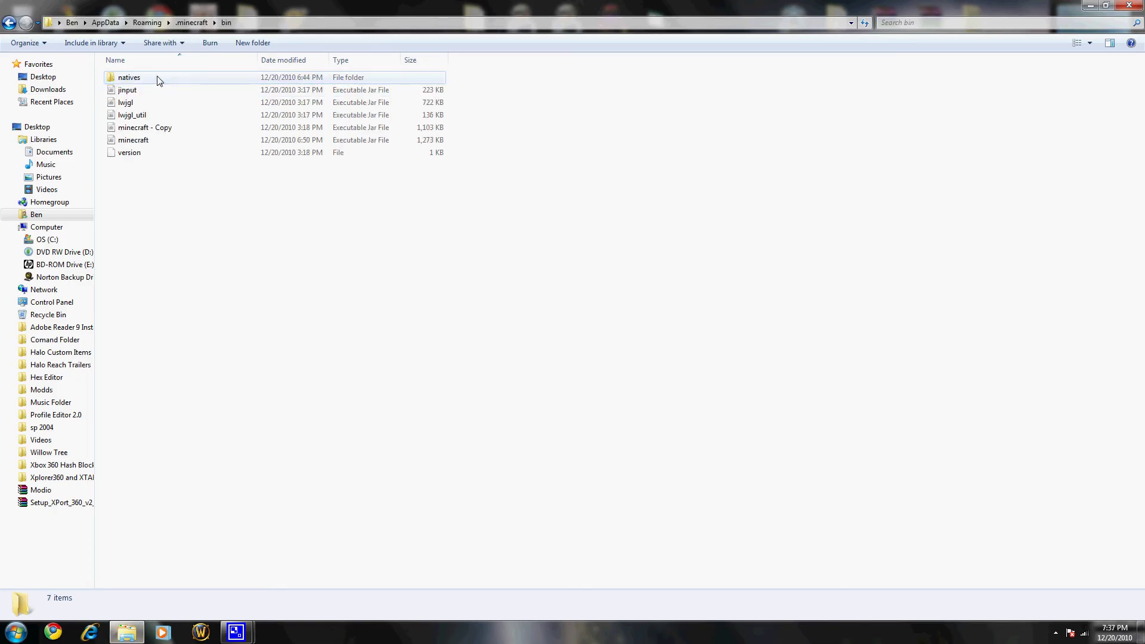
left_click(146, 140)
left_click(157, 128)
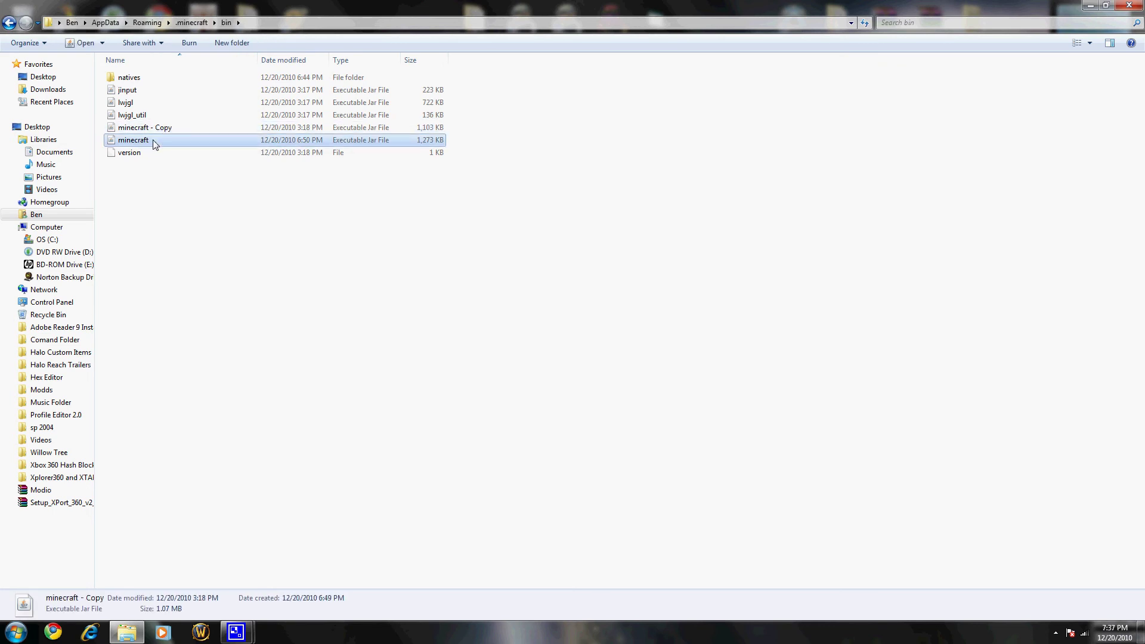
left_click(157, 127)
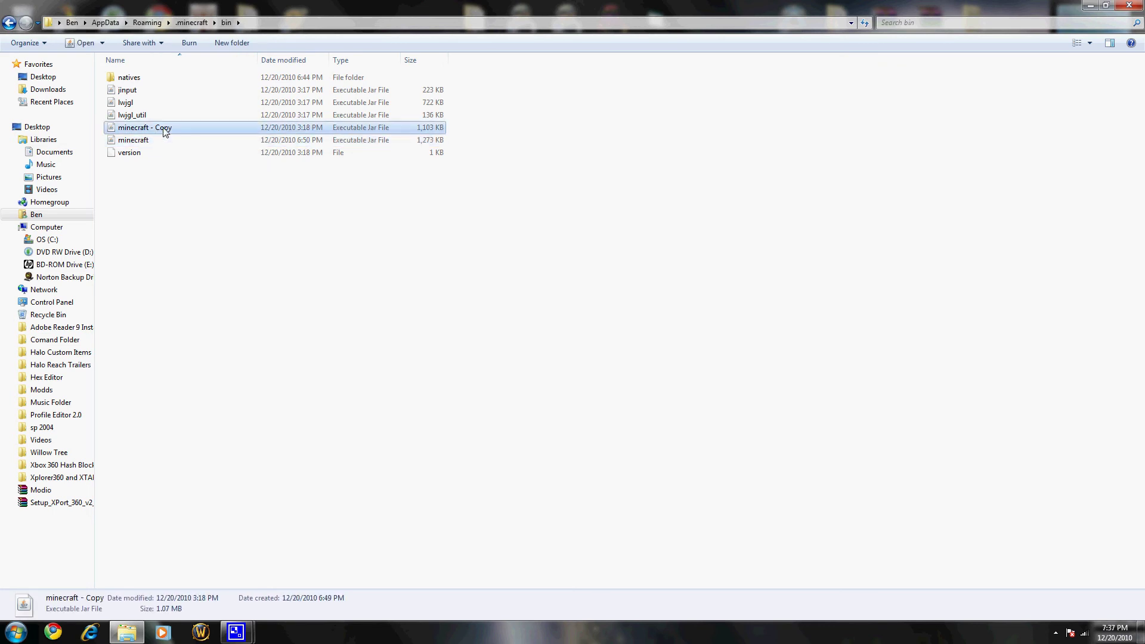
Visit the saves, texturepacks and bin folders in turn, ending back in .minecraft
key("BackSpace")
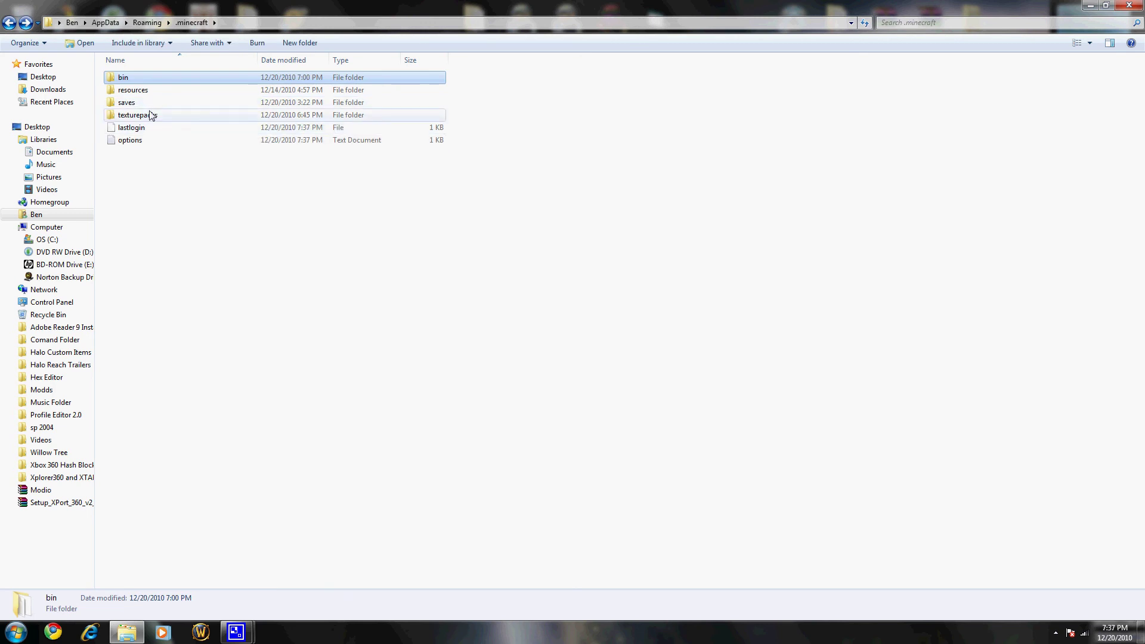
left_click(133, 105)
double_click(134, 106)
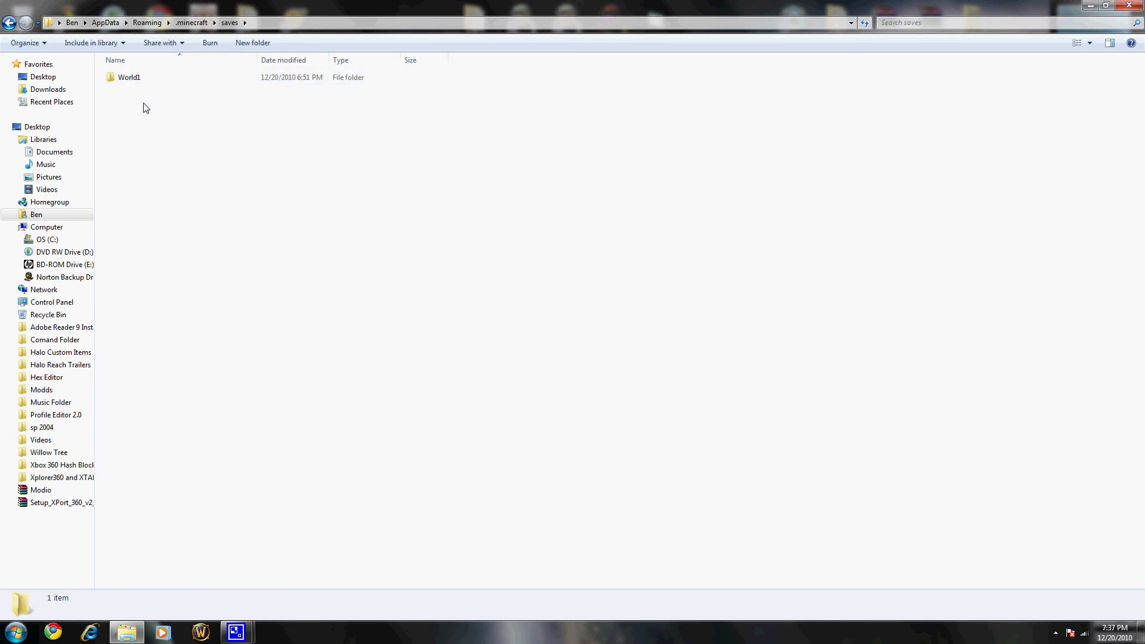
key("BackSpace")
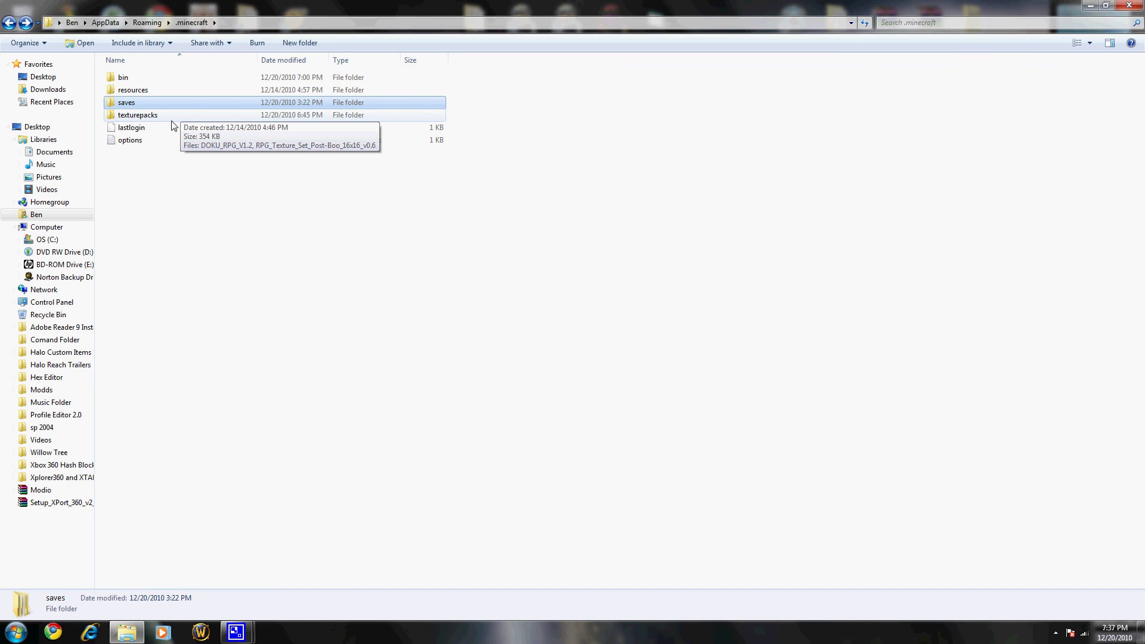
double_click(149, 115)
key("BackSpace")
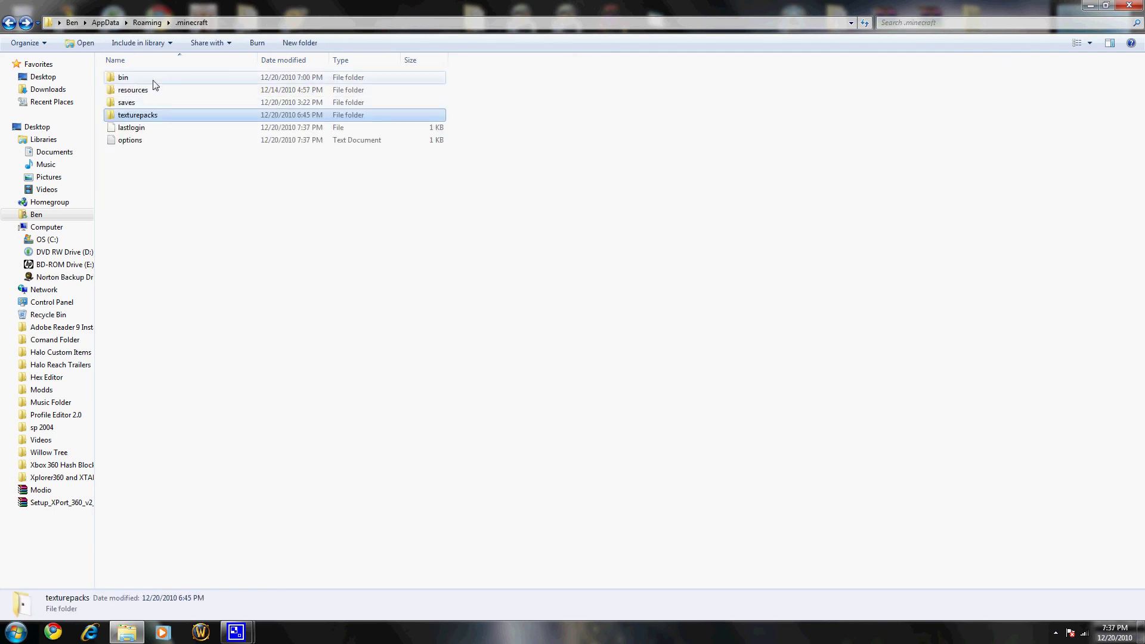
double_click(141, 77)
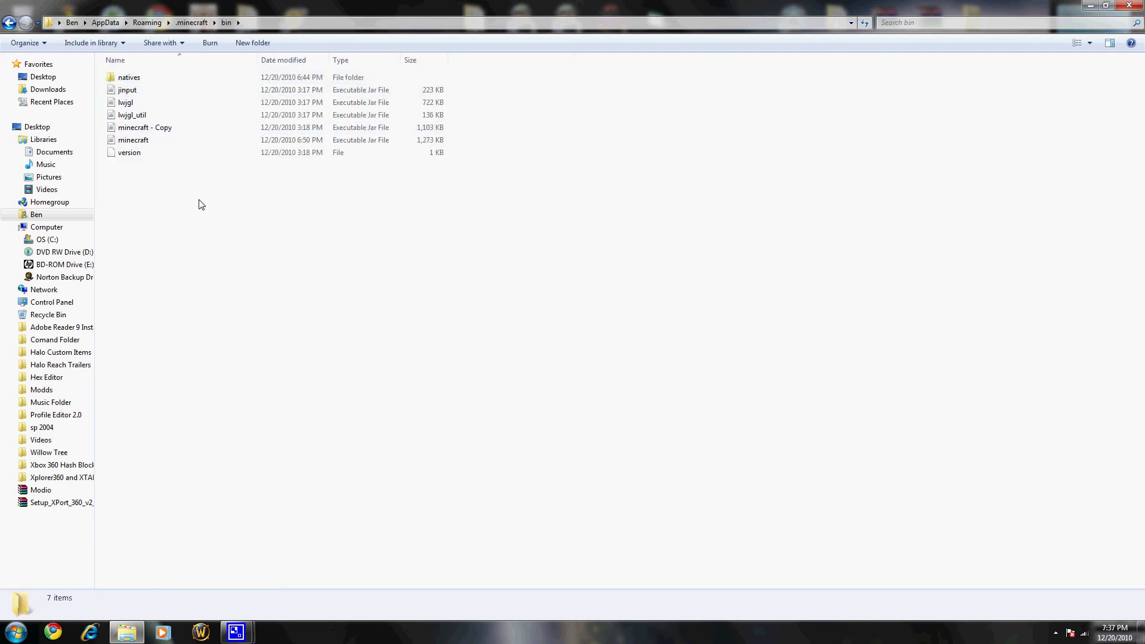
key("BackSpace")
key("Return")
left_click(146, 141)
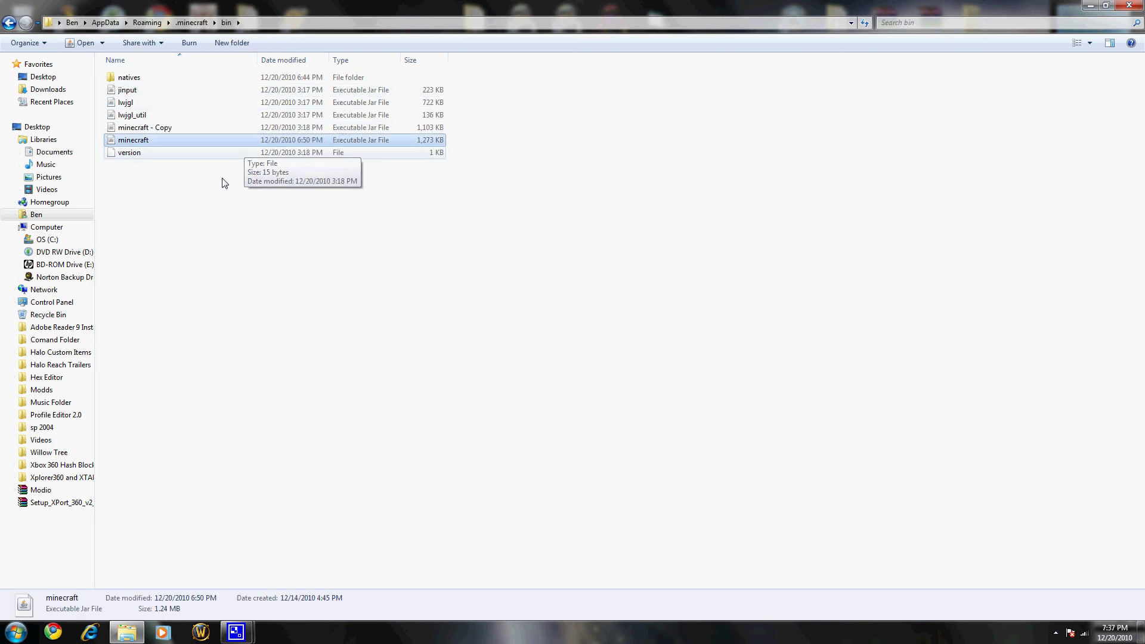
key("BackSpace")
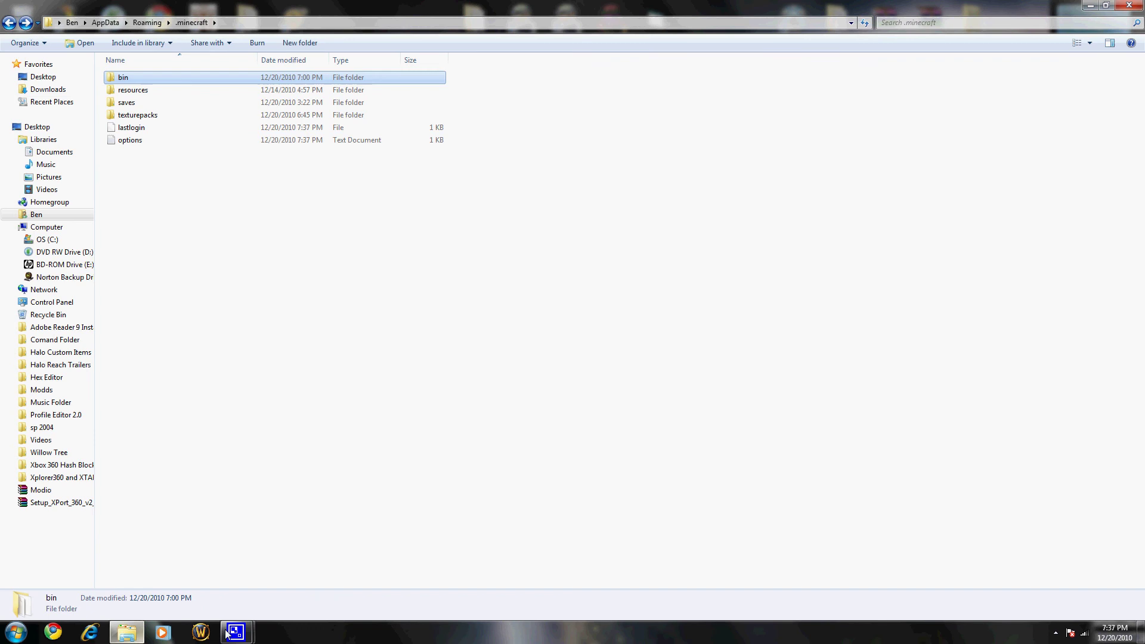
left_click(1137, 5)
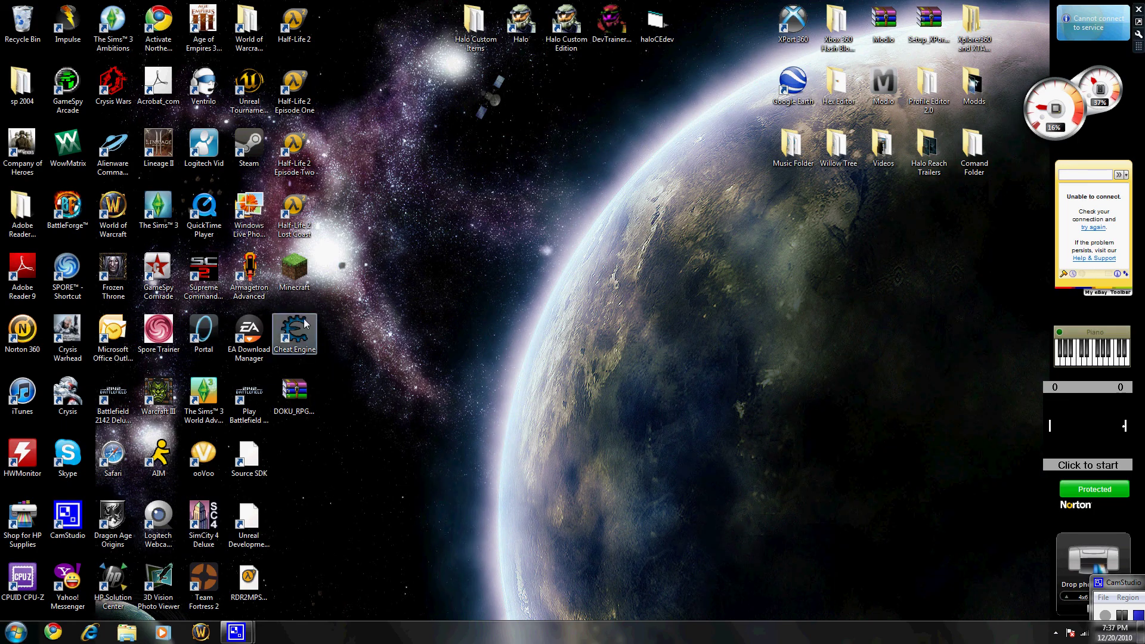
left_click(468, 311)
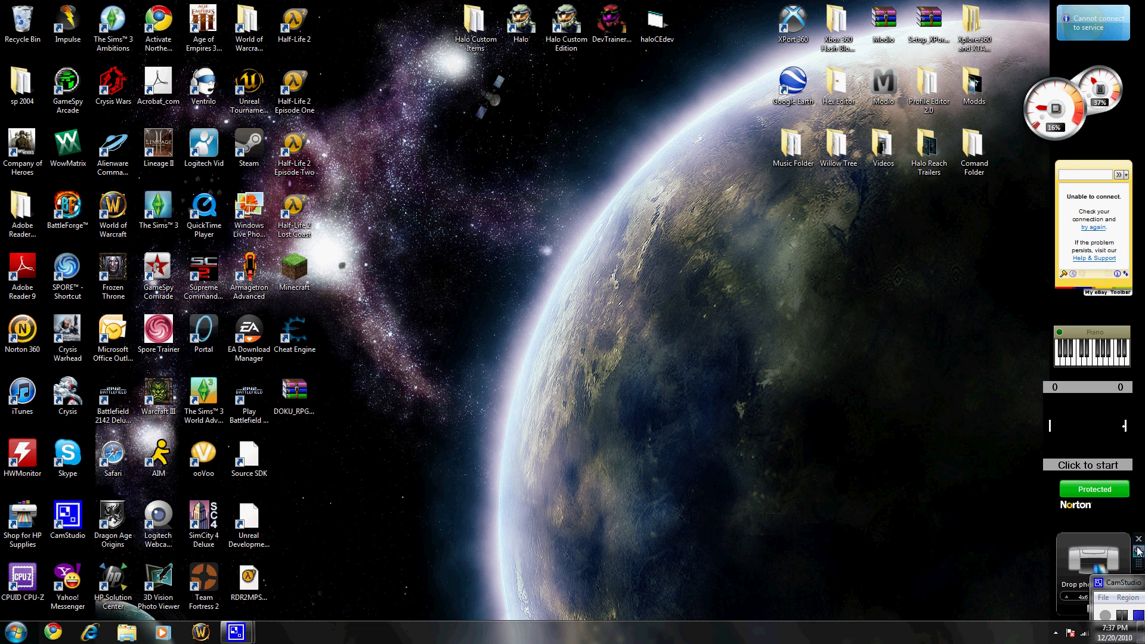
left_click_drag(1115, 587, 1102, 579)
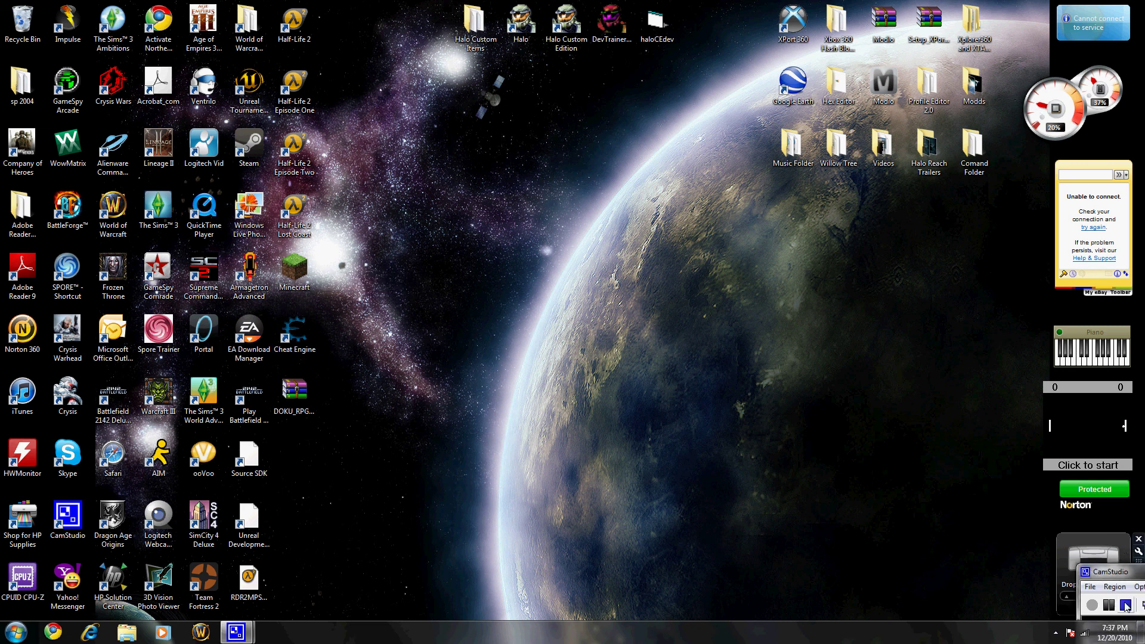